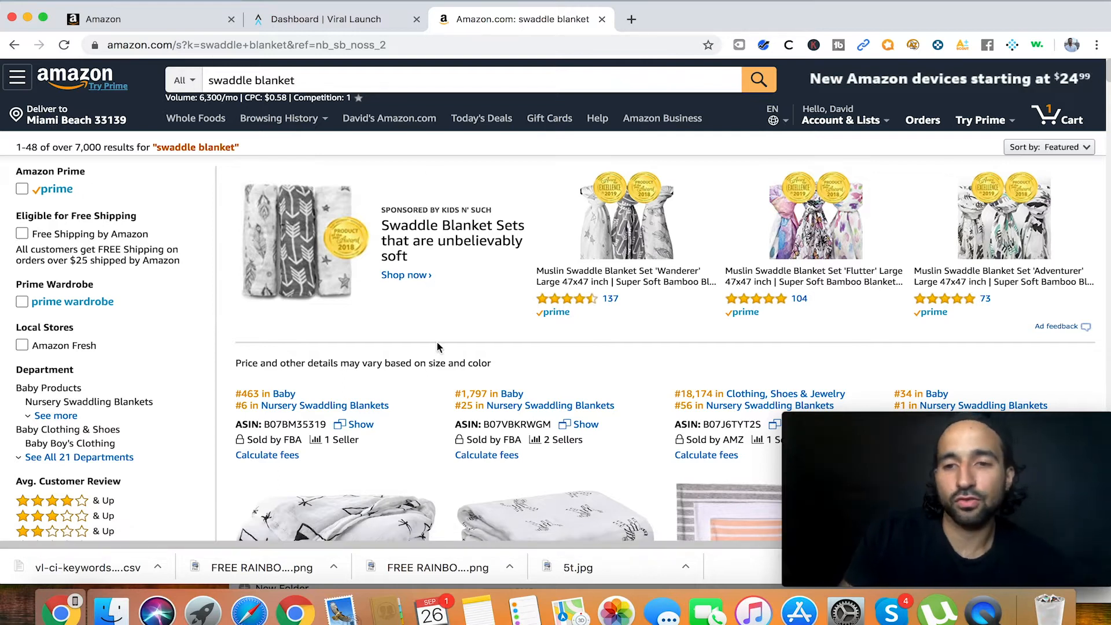
Step: Look through the swaddle blanket search results, examining the sponsored listings, sales ranks, prices and reviews
scroll(436, 345, "down", 2)
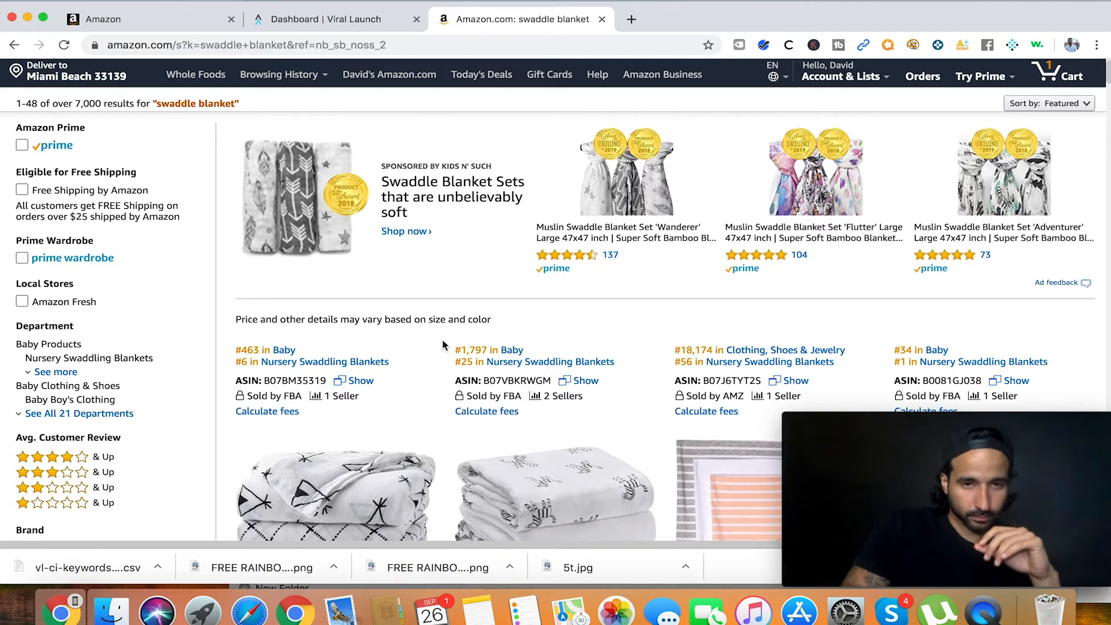
scroll(461, 325, "up", 2)
scroll(461, 327, "down", 8)
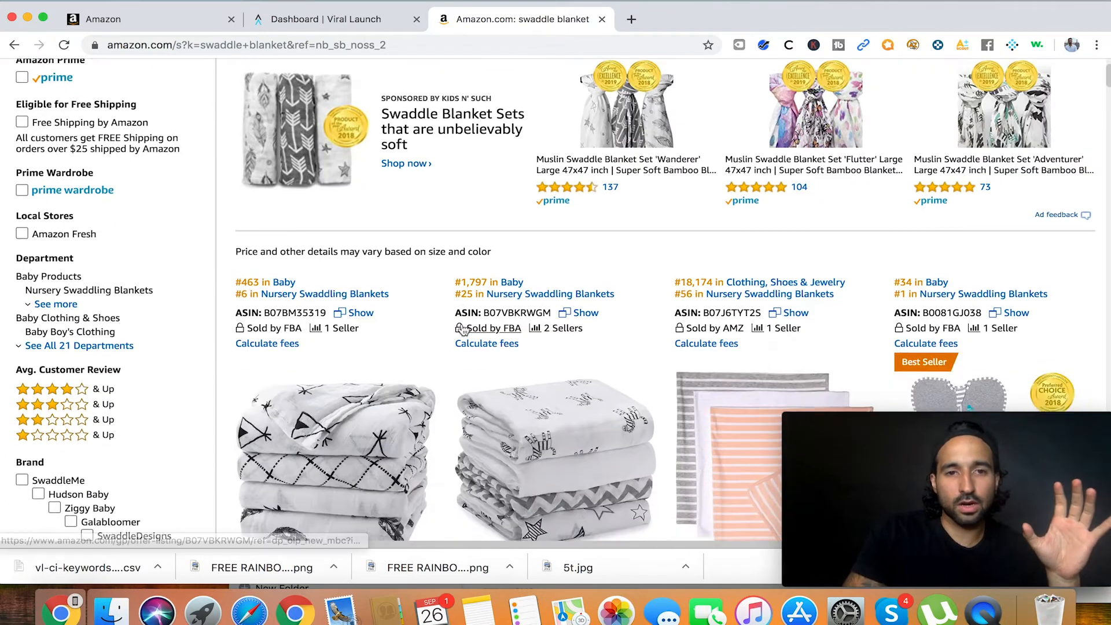
scroll(463, 328, "up", 8)
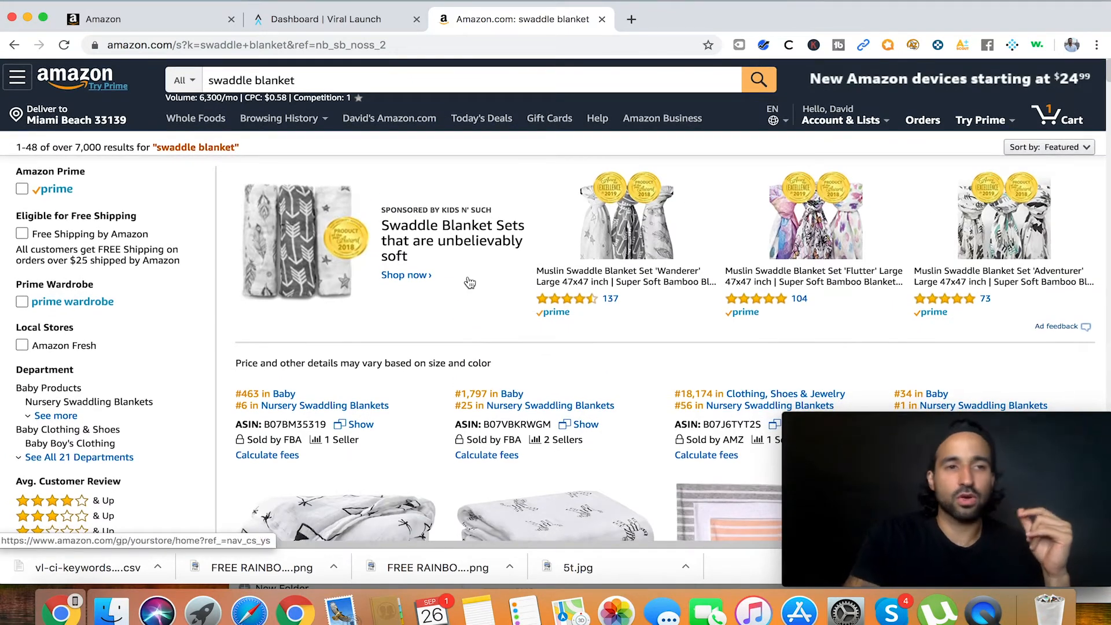
scroll(469, 282, "down", 1)
scroll(469, 283, "down", 10)
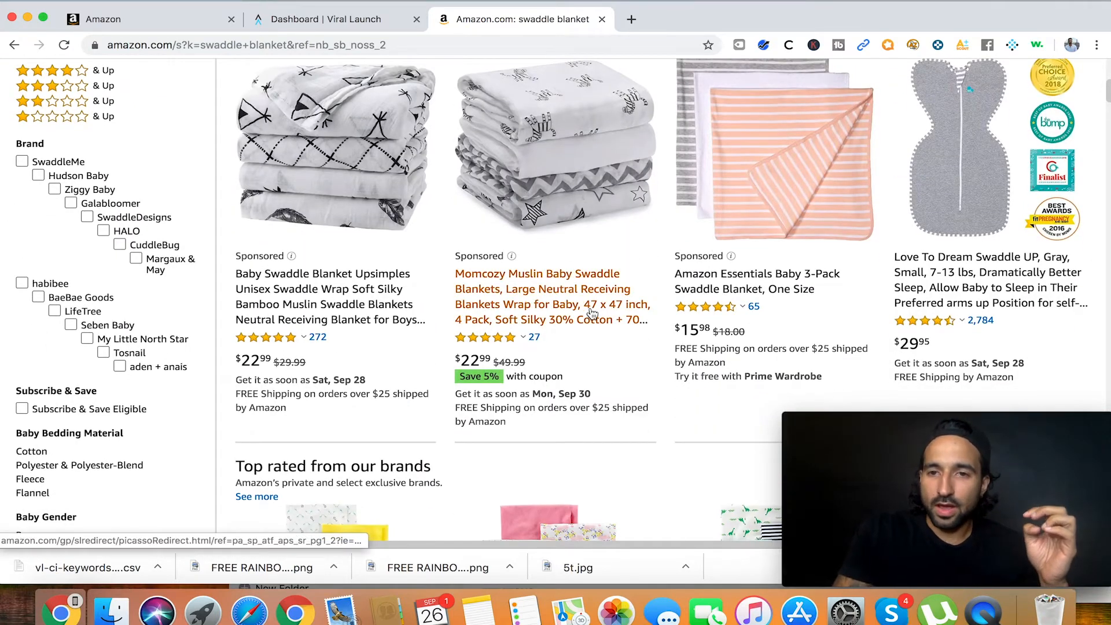
scroll(592, 312, "down", 2)
scroll(592, 312, "down", 3)
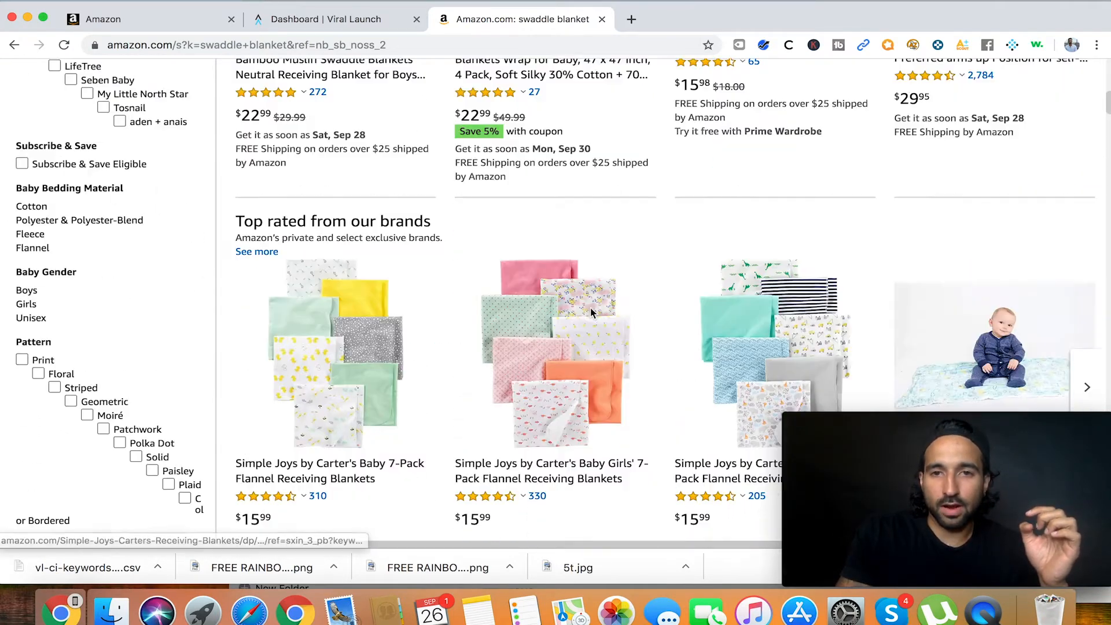
scroll(590, 308, "up", 10)
scroll(952, 259, "down", 6)
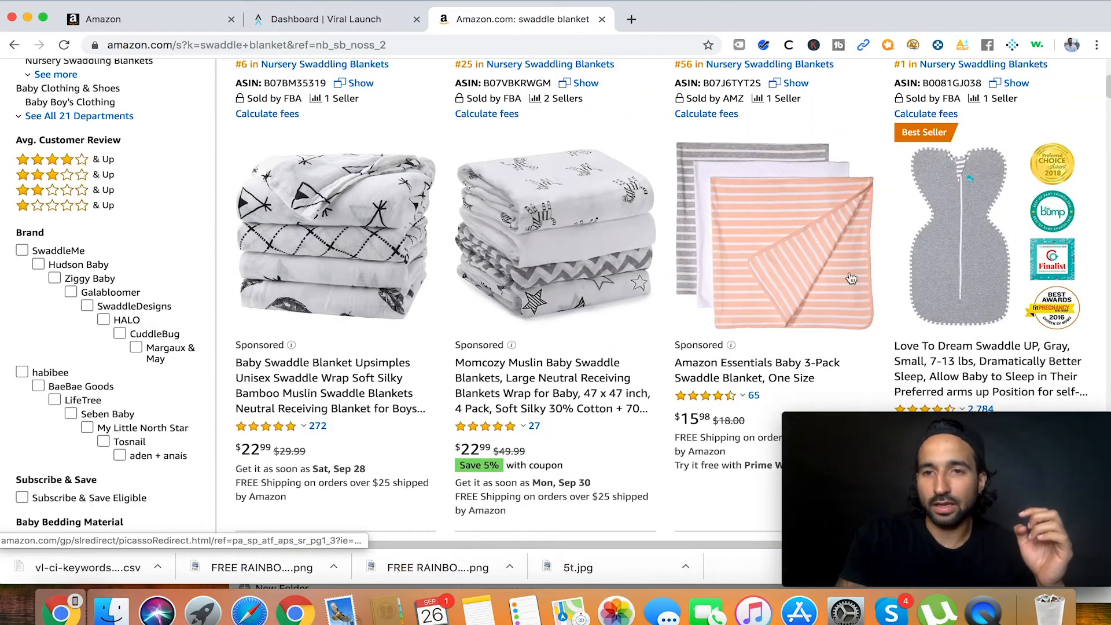
scroll(952, 259, "up", 6)
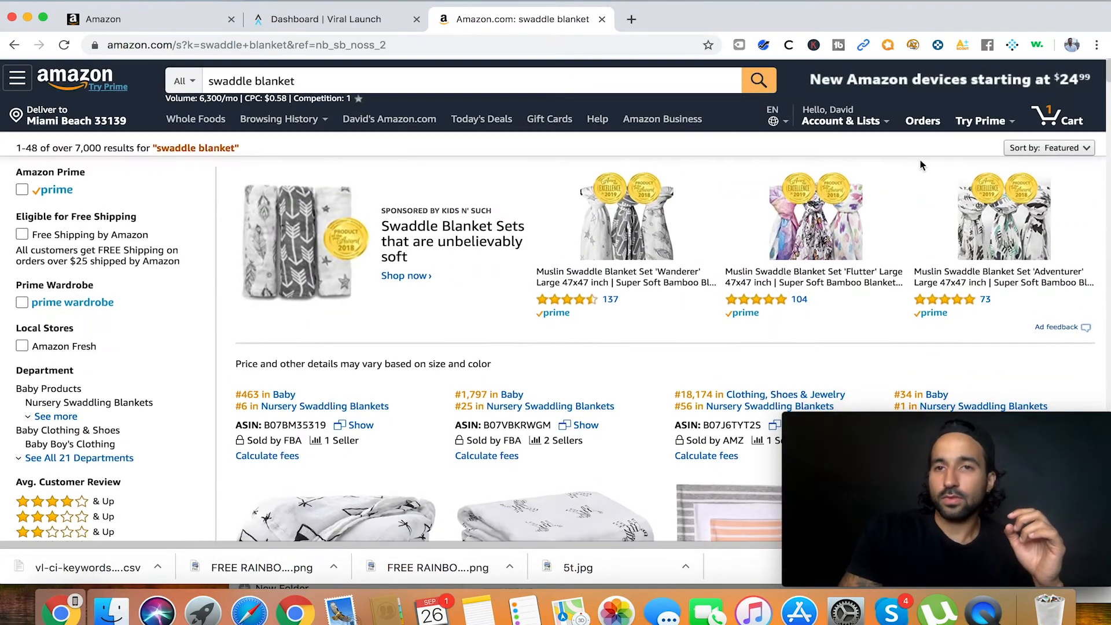
Step: Run the Viral Launch Market Intelligence extension on the swaddle blanket results and examine the top sellers' brands and monthly revenue
left_click(1012, 46)
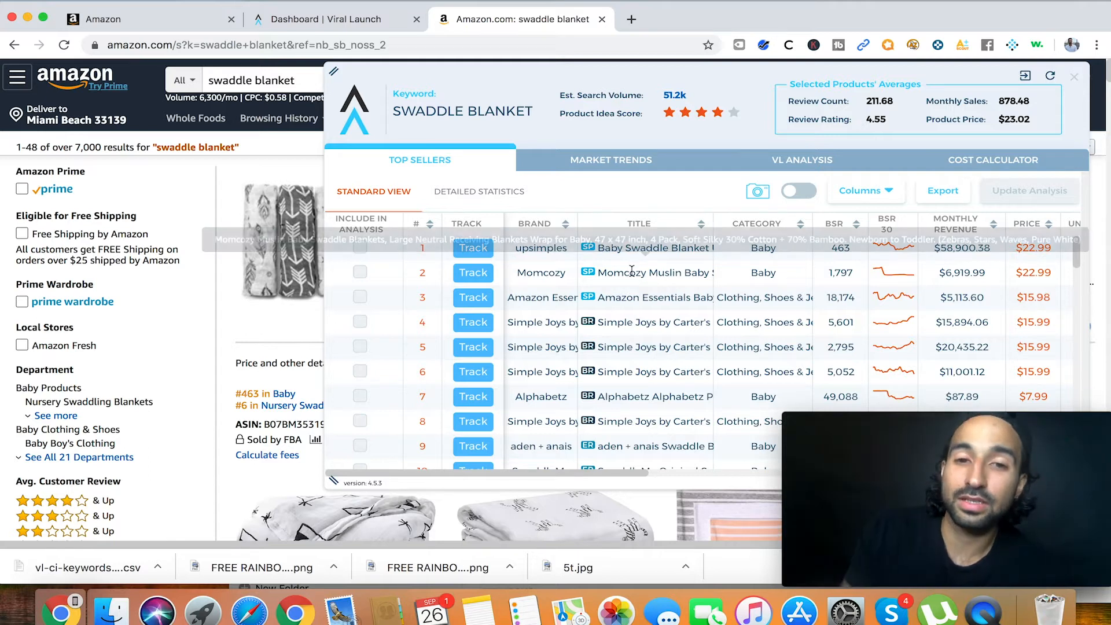
scroll(637, 380, "down", 3)
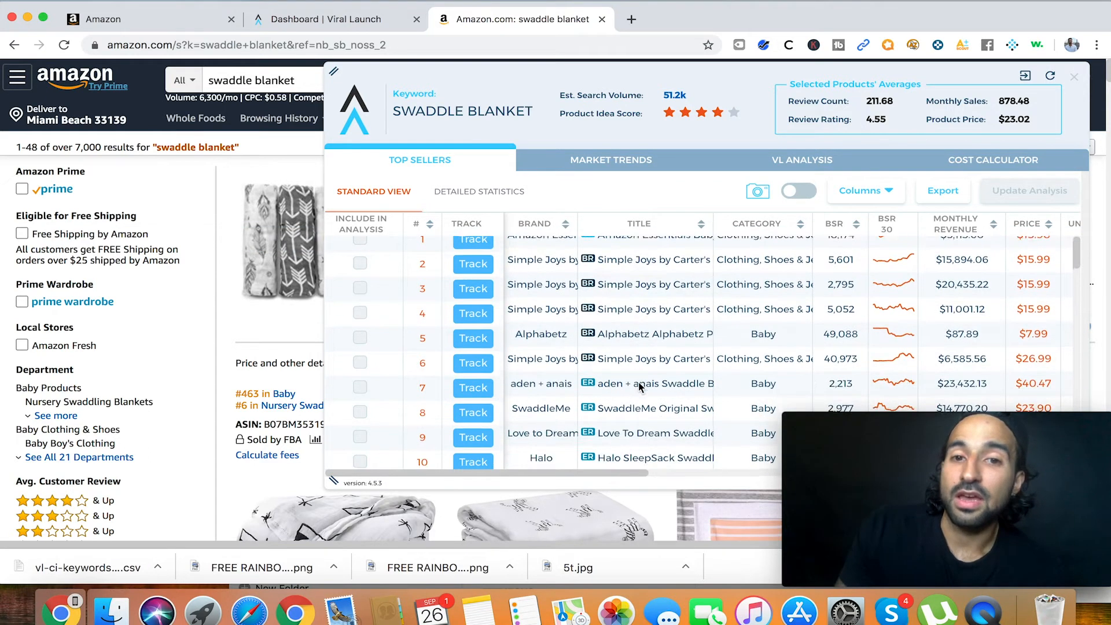
scroll(638, 382, "down", 2)
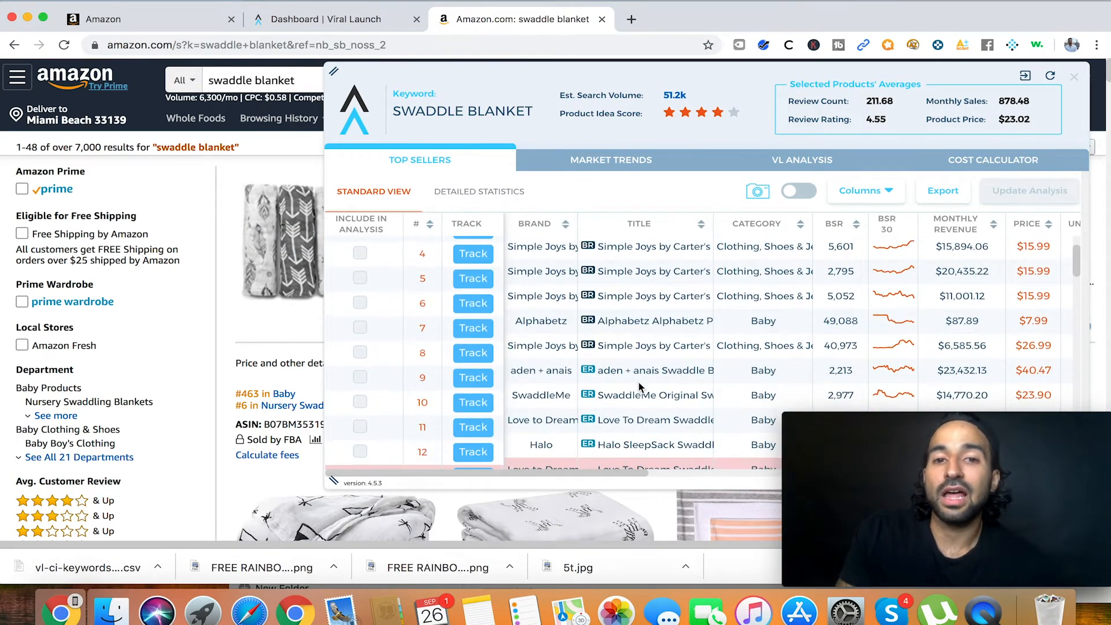
scroll(637, 381, "right", 5)
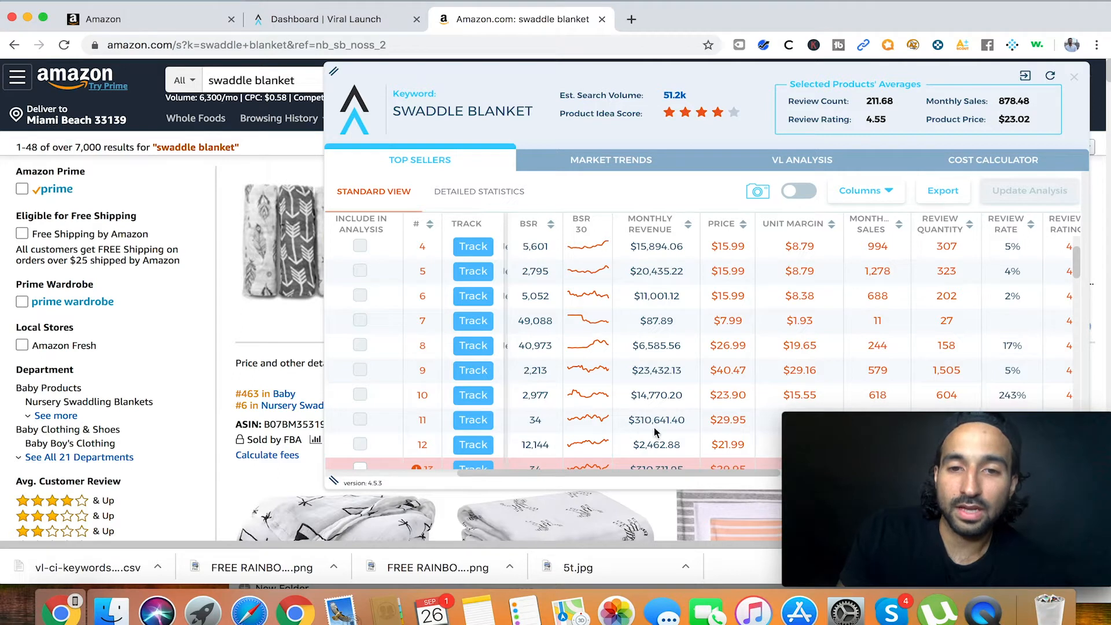
scroll(655, 428, "left", 5)
scroll(625, 422, "left", 2)
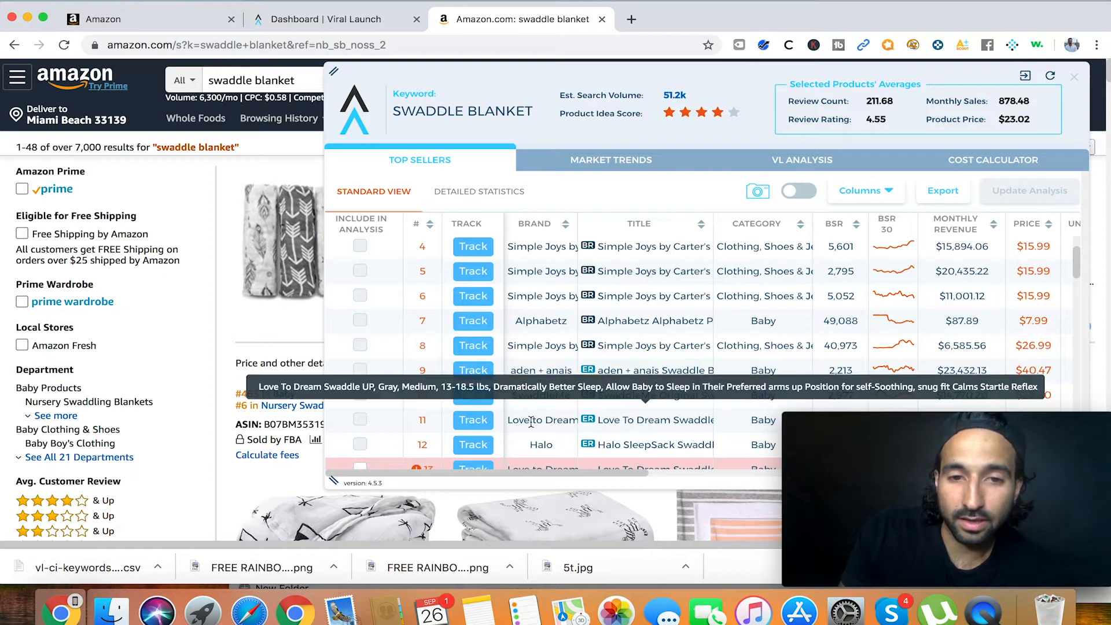
Step: Compare the Love To Dream swaddle's revenue, price and monthly sales with the other top sellers, and close the market analysis
scroll(591, 424, "right", 7)
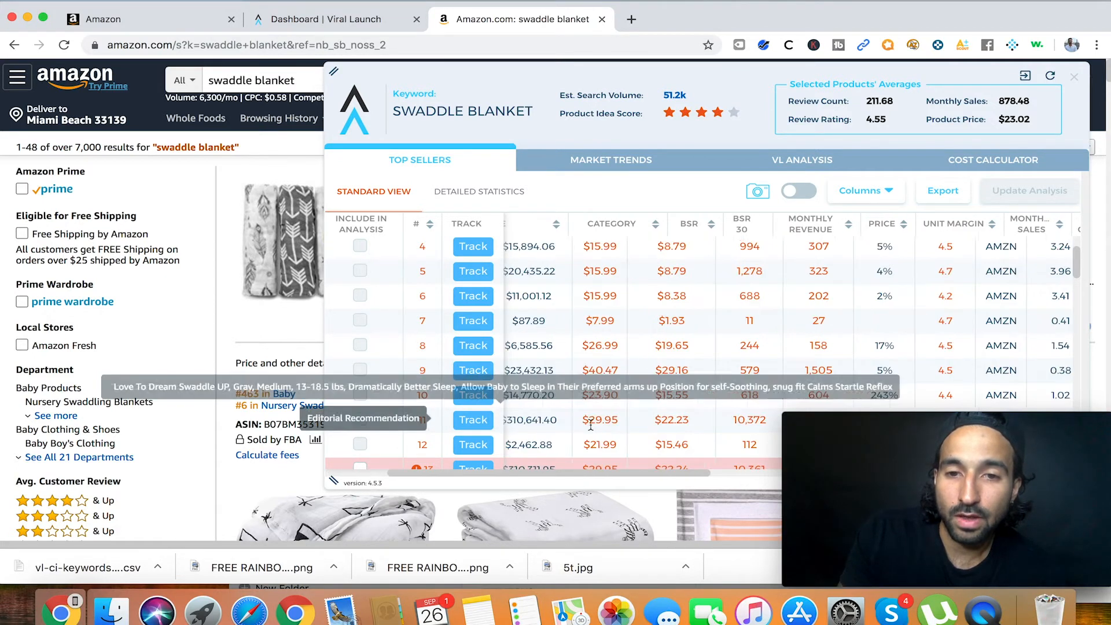
scroll(597, 423, "left", 1)
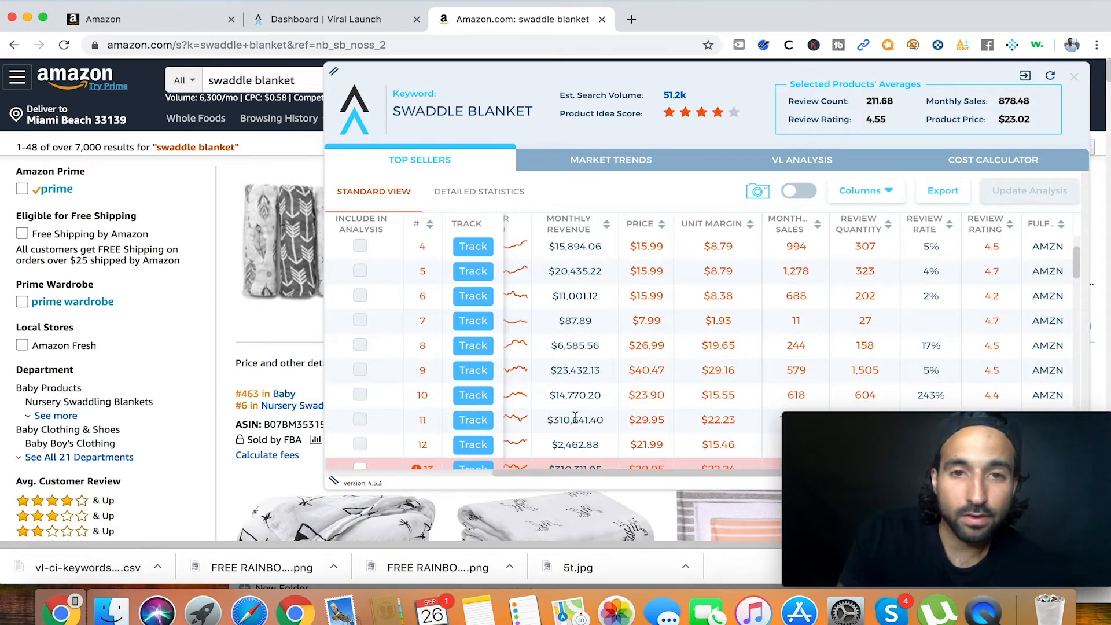
scroll(575, 418, "left", 3)
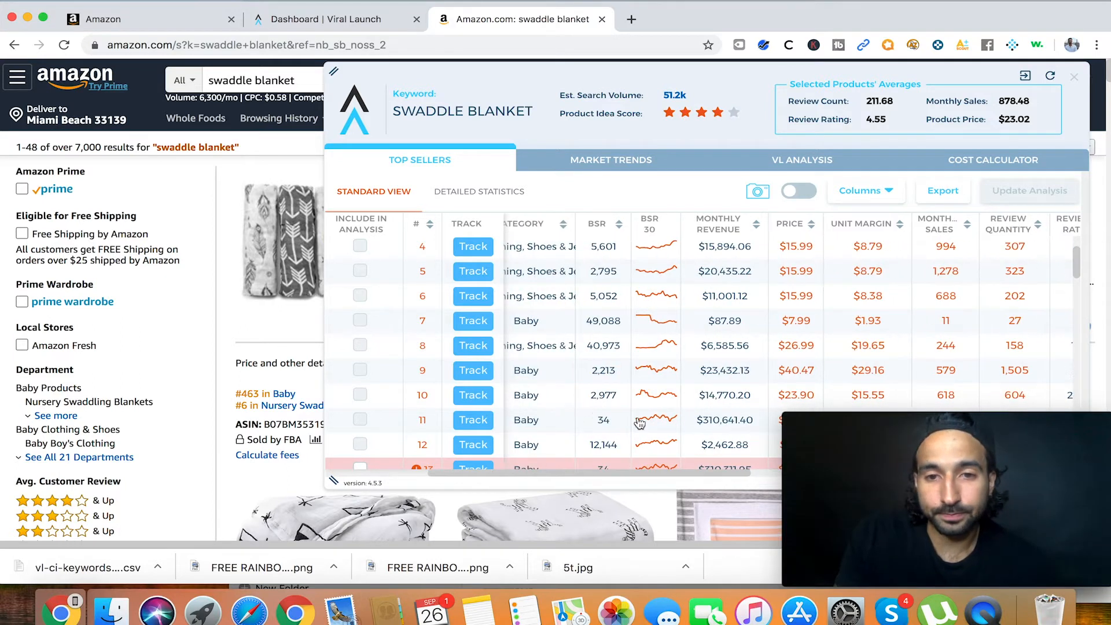
scroll(639, 423, "down", 1)
scroll(639, 423, "up", 2)
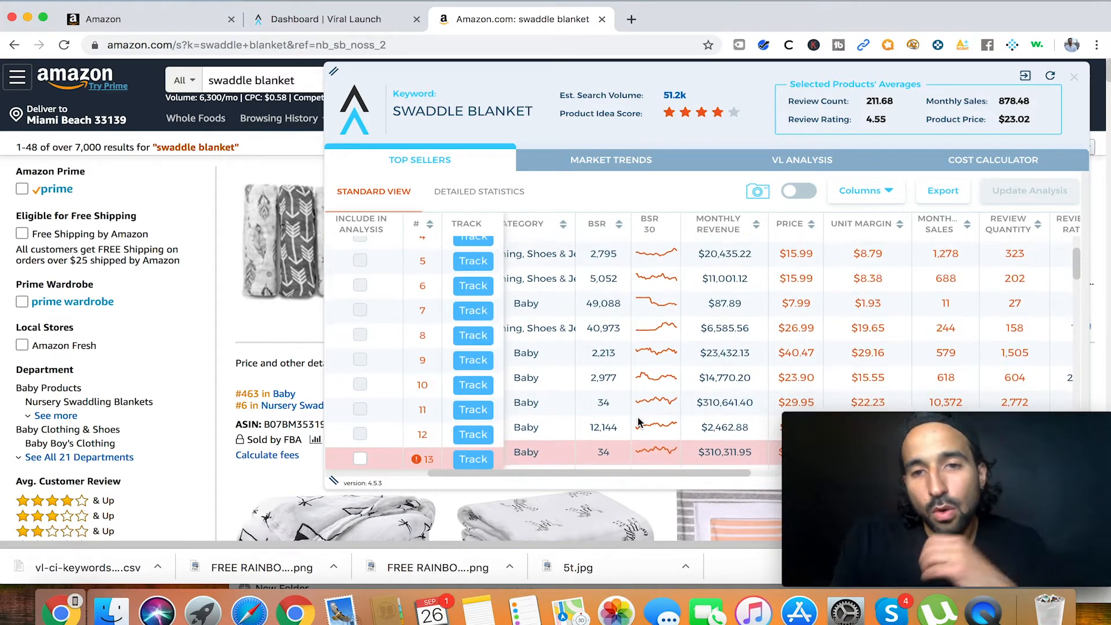
scroll(639, 423, "left", 1)
scroll(639, 420, "down", 2)
scroll(638, 417, "down", 2)
scroll(625, 399, "left", 4)
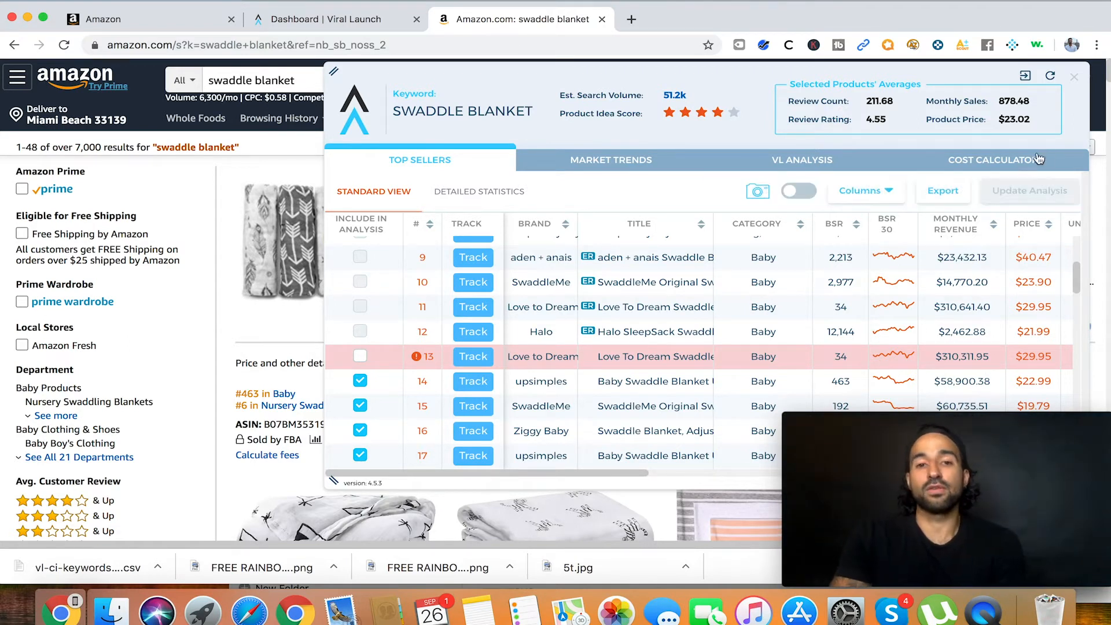
left_click(1075, 78)
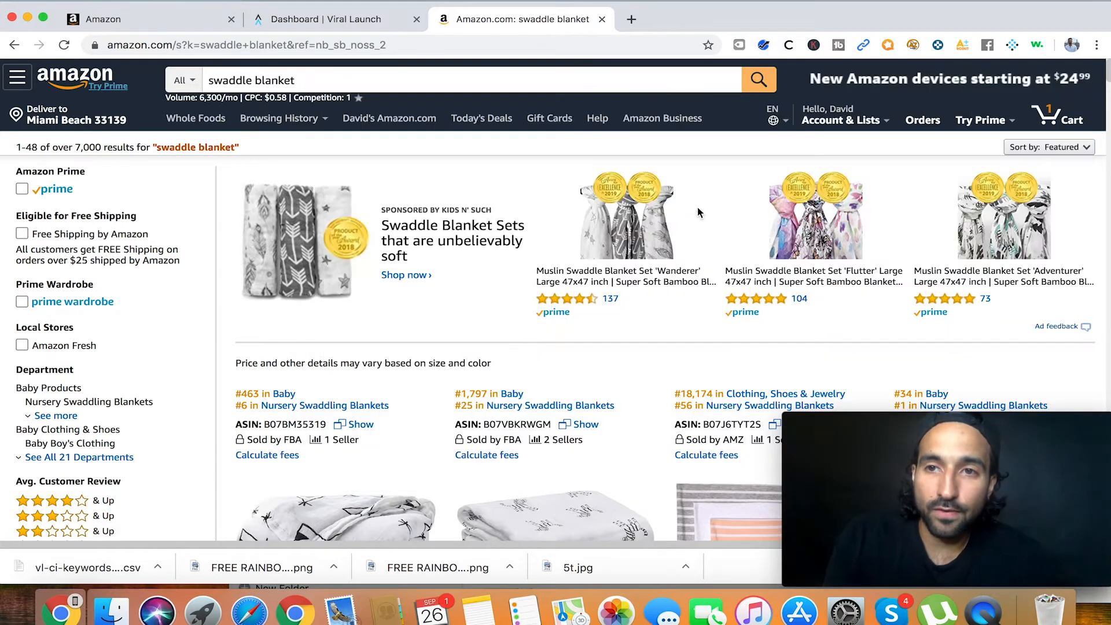
Step: Find the "Love To Dream" listing in the swaddle blanket results with a page text search and open the gray, medium Swaddle UP product
scroll(443, 454, "down", 6)
scroll(443, 454, "down", 20)
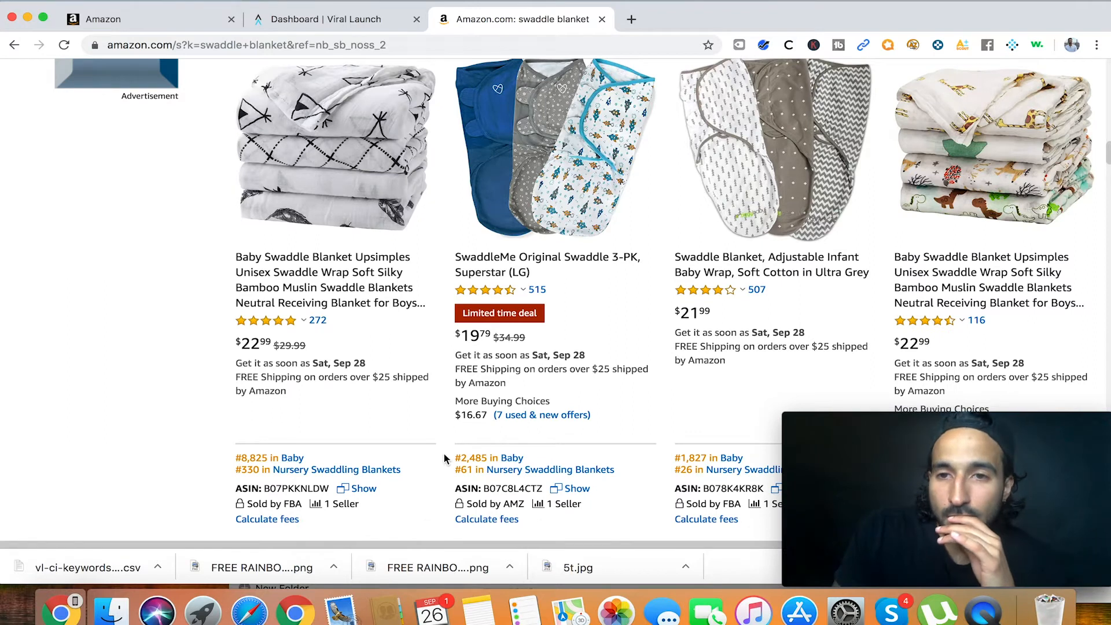
scroll(455, 409, "down", 4)
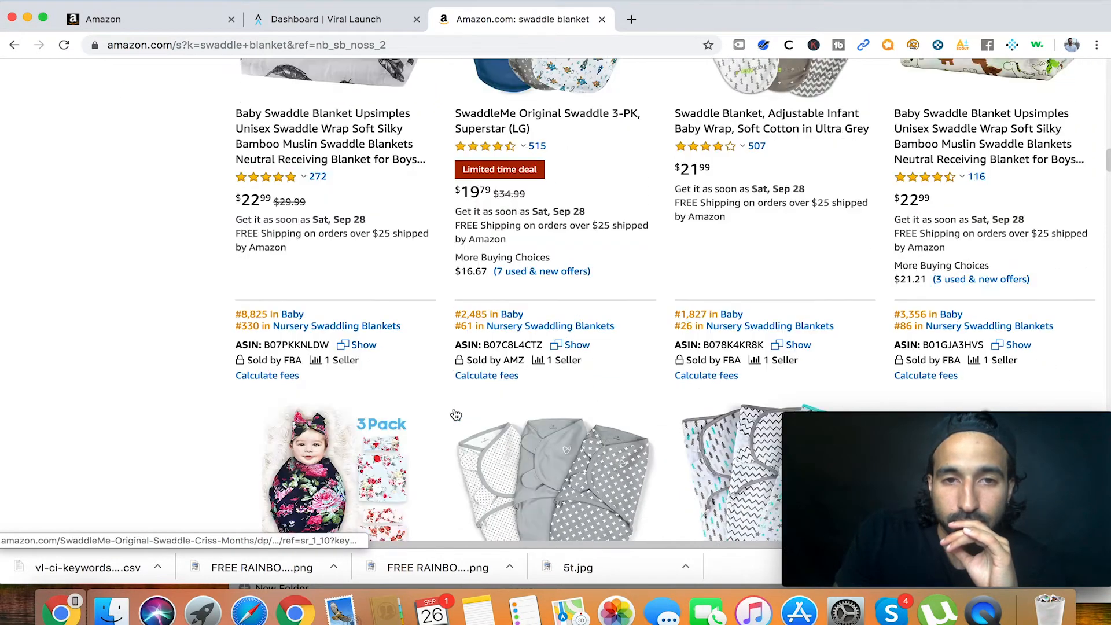
scroll(456, 414, "down", 3)
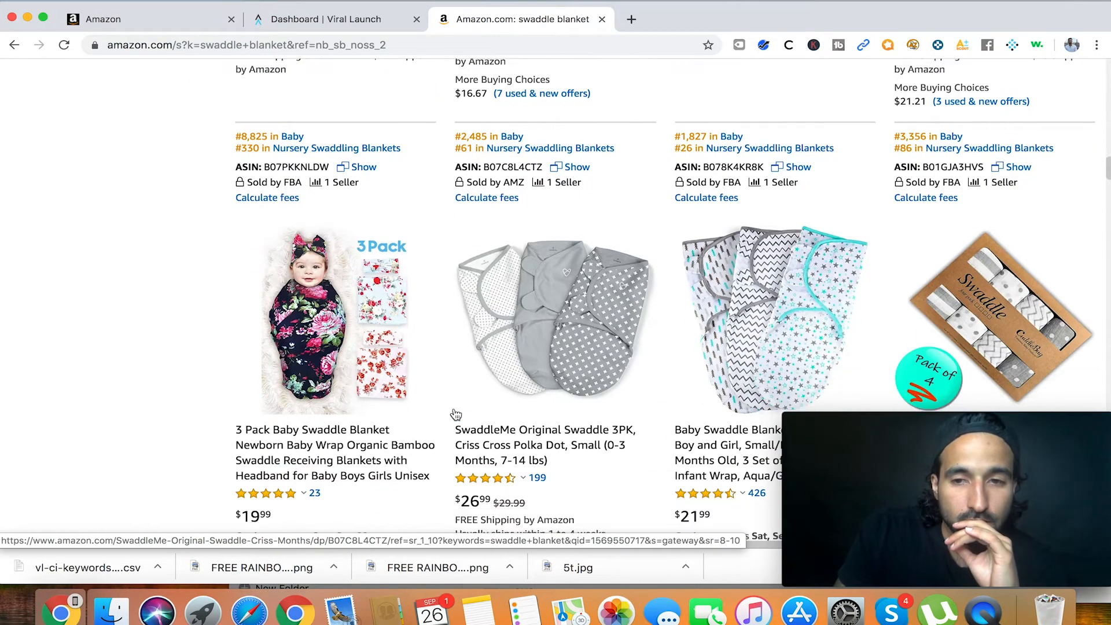
scroll(454, 412, "down", 2)
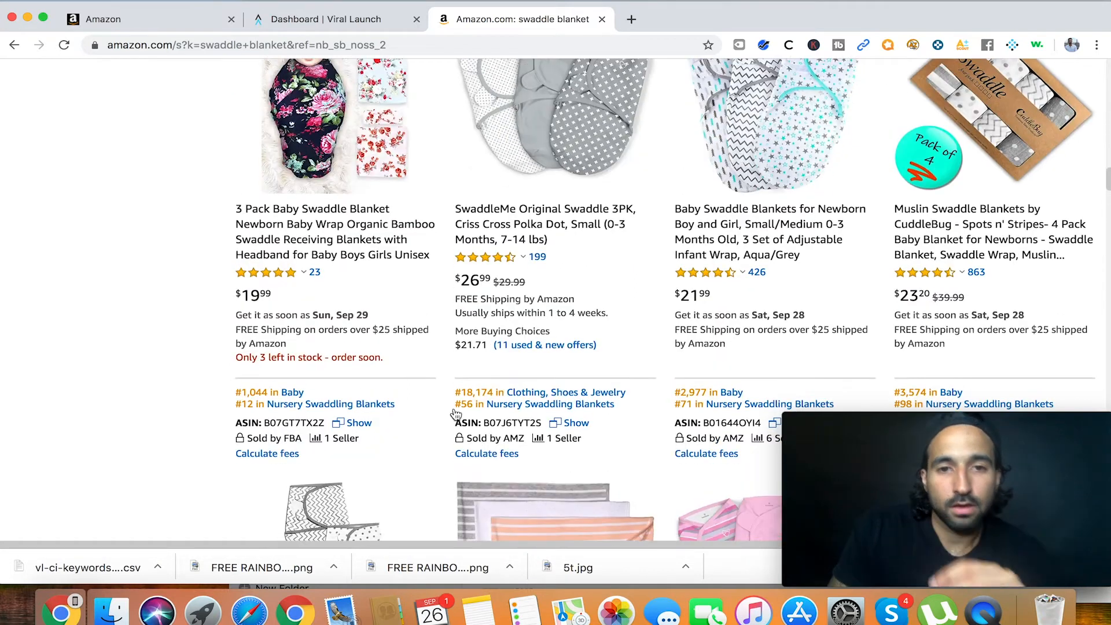
scroll(568, 348, "up", 4)
key("cmd+f")
type("love to drea")
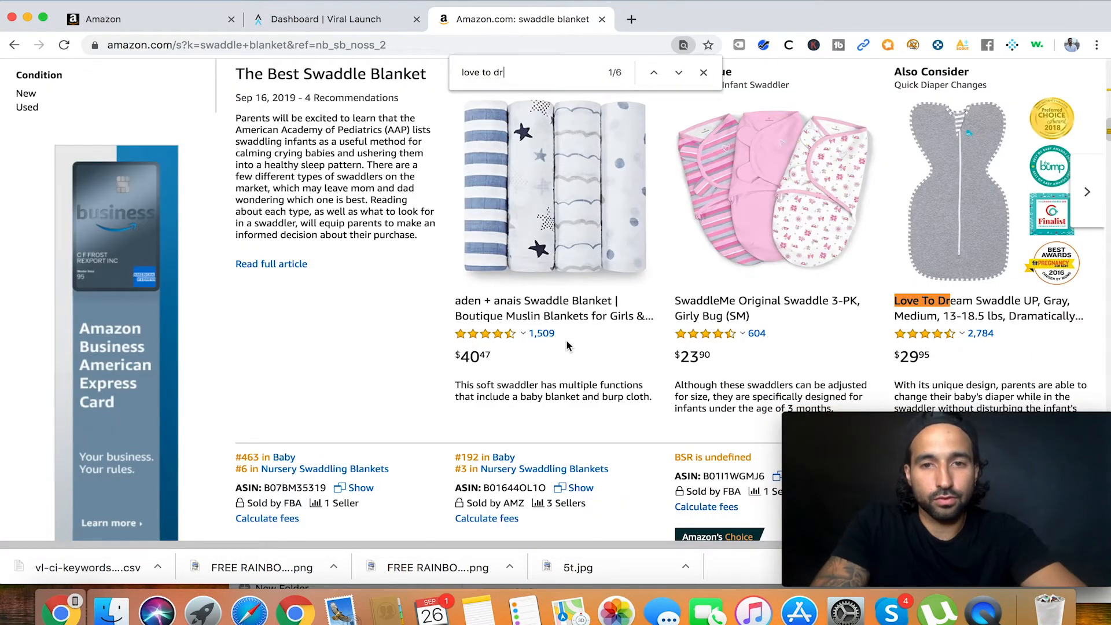
left_click(968, 239)
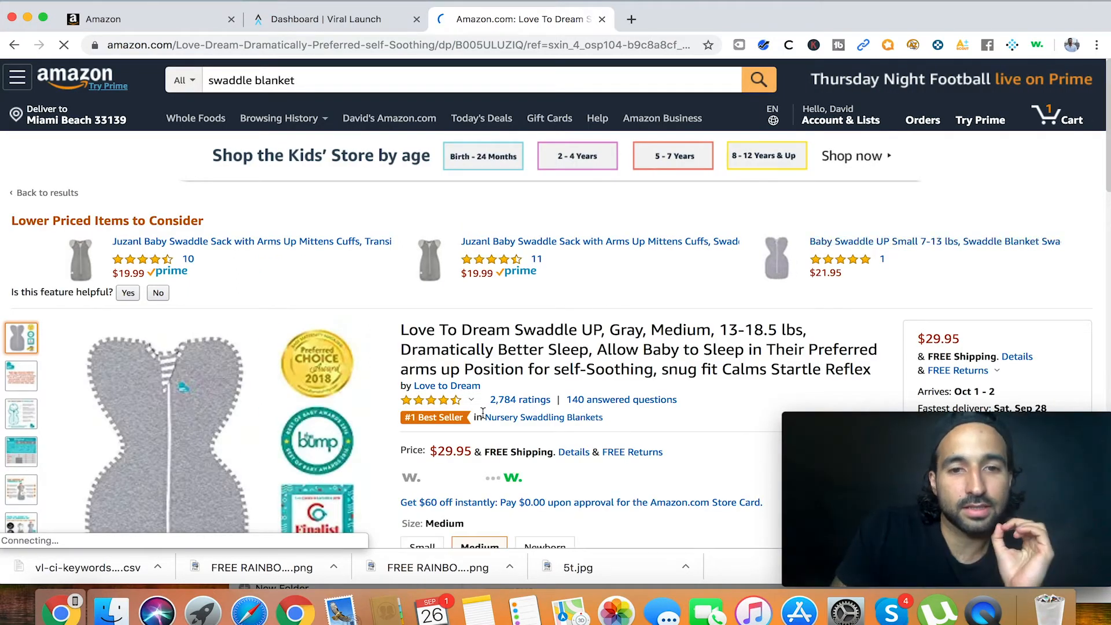
Step: Copy the ASIN B005ULUZIQ from the Love To Dream product page's web address
scroll(283, 404, "down", 2)
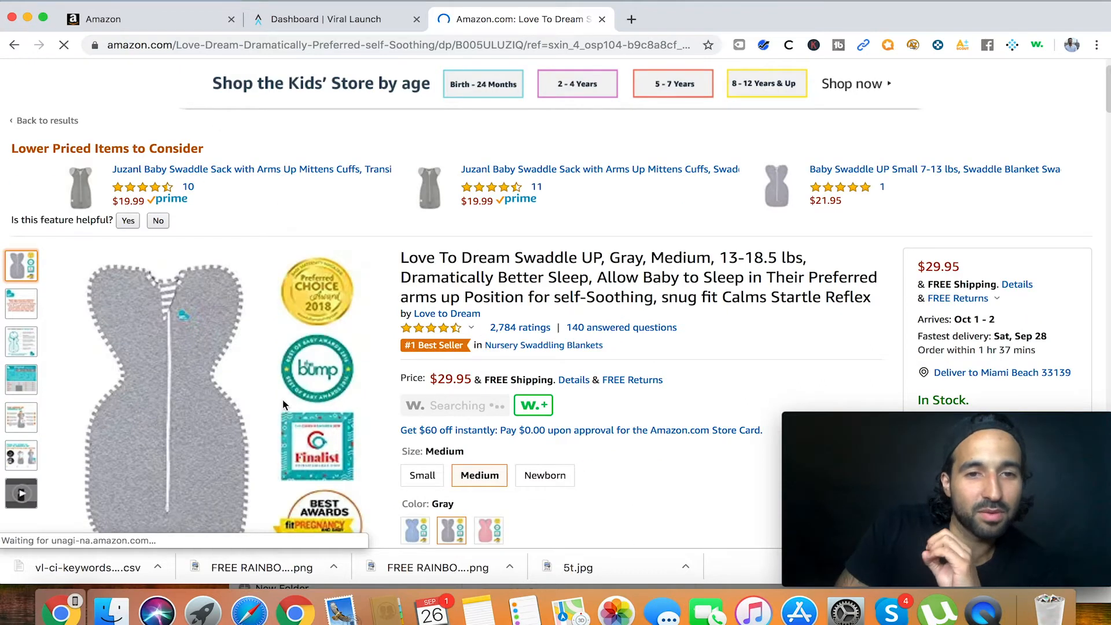
scroll(241, 374, "down", 4)
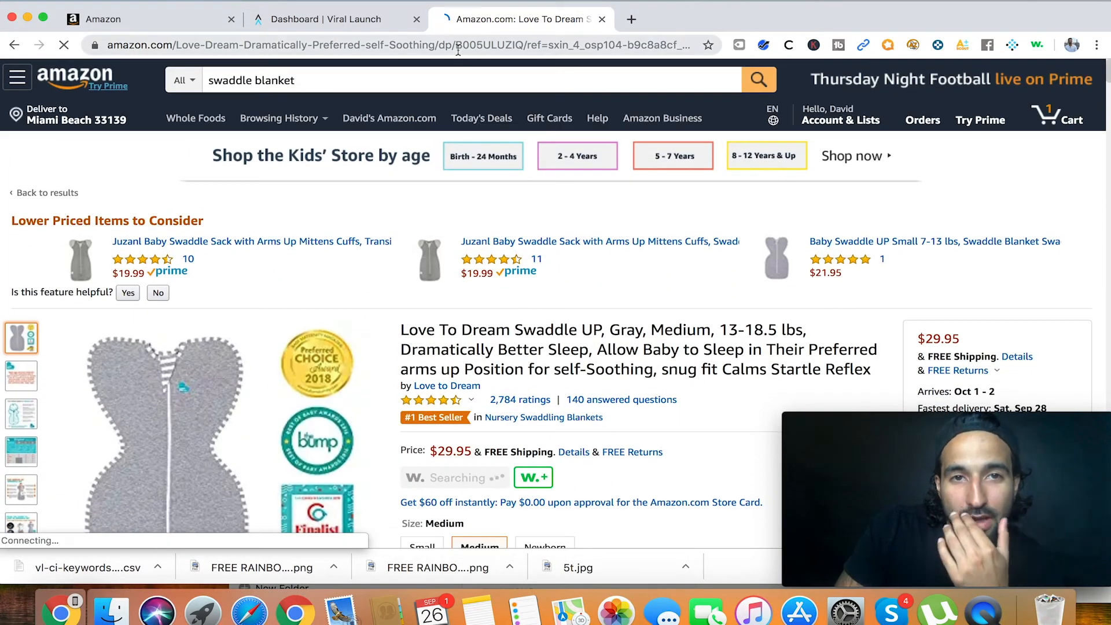
left_click(463, 46)
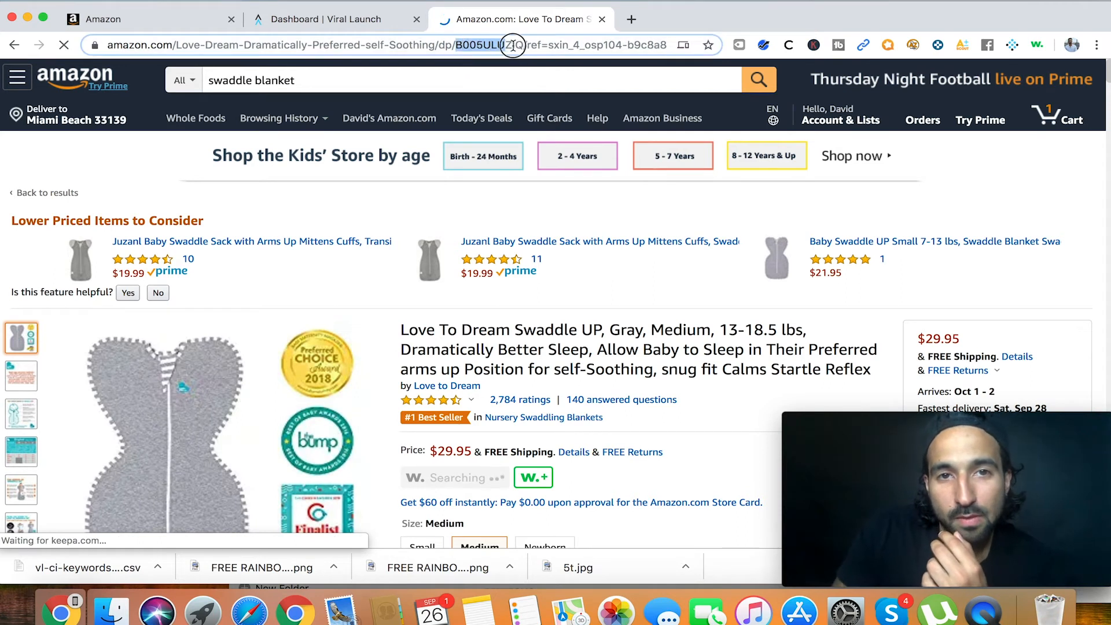
left_click_drag(521, 46, 523, 46)
key("super+c")
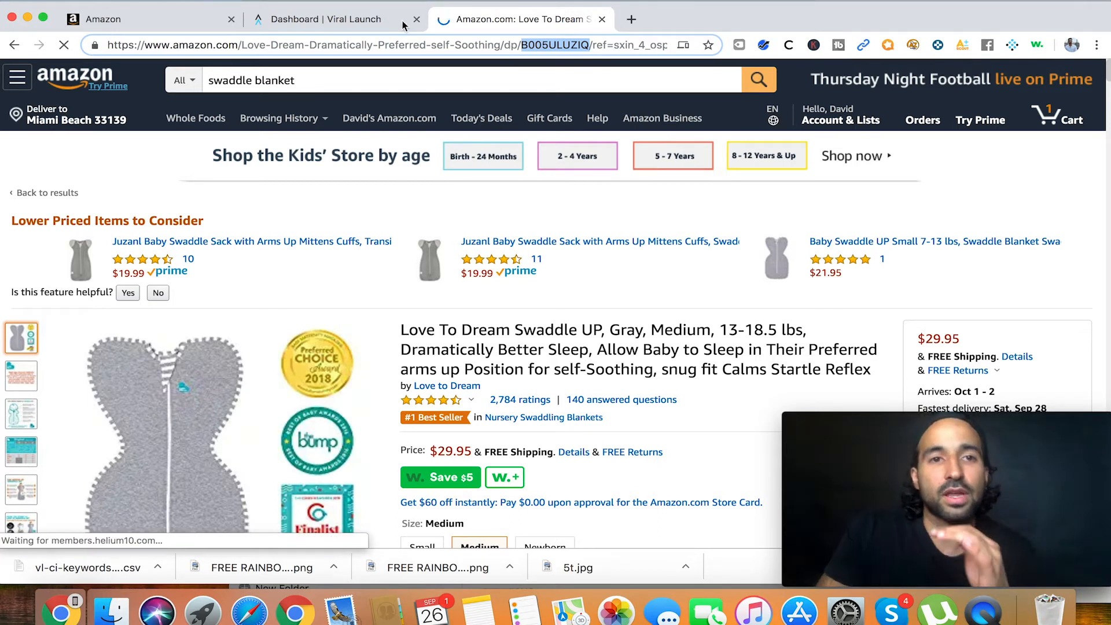
Step: Switch to the Viral Launch dashboard and open Competitor Intelligence
left_click(367, 19)
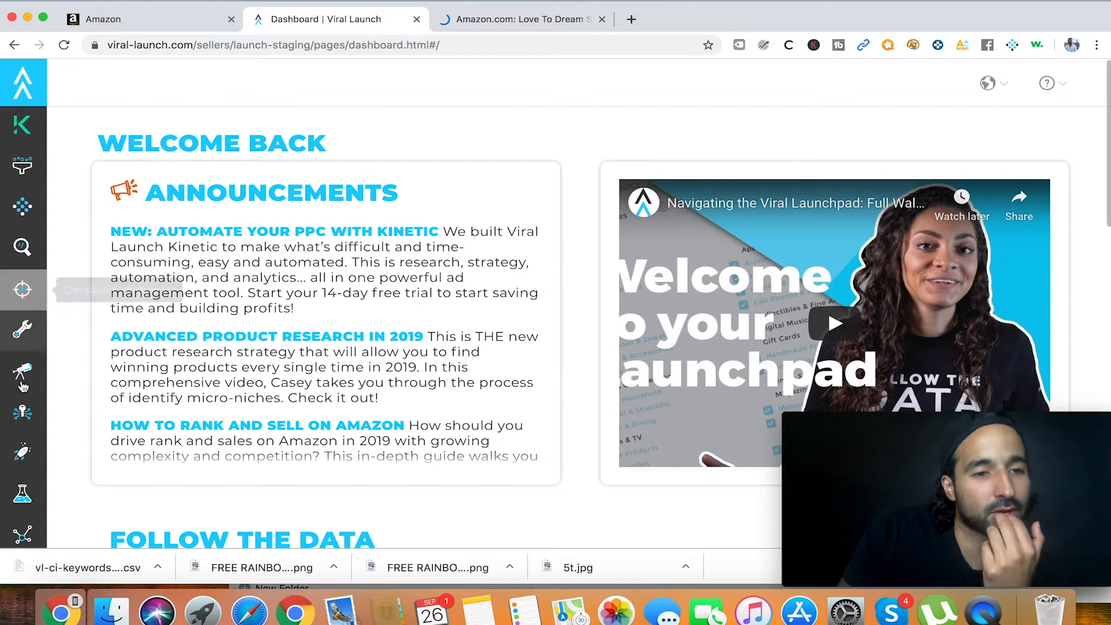
mouse_move(23, 347)
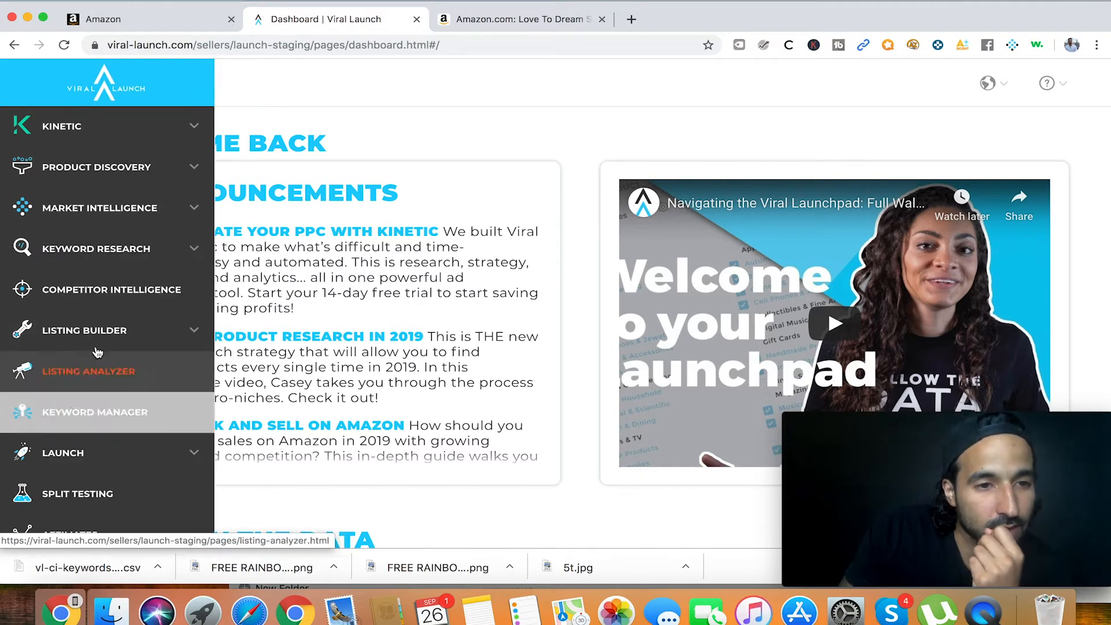
left_click(118, 304)
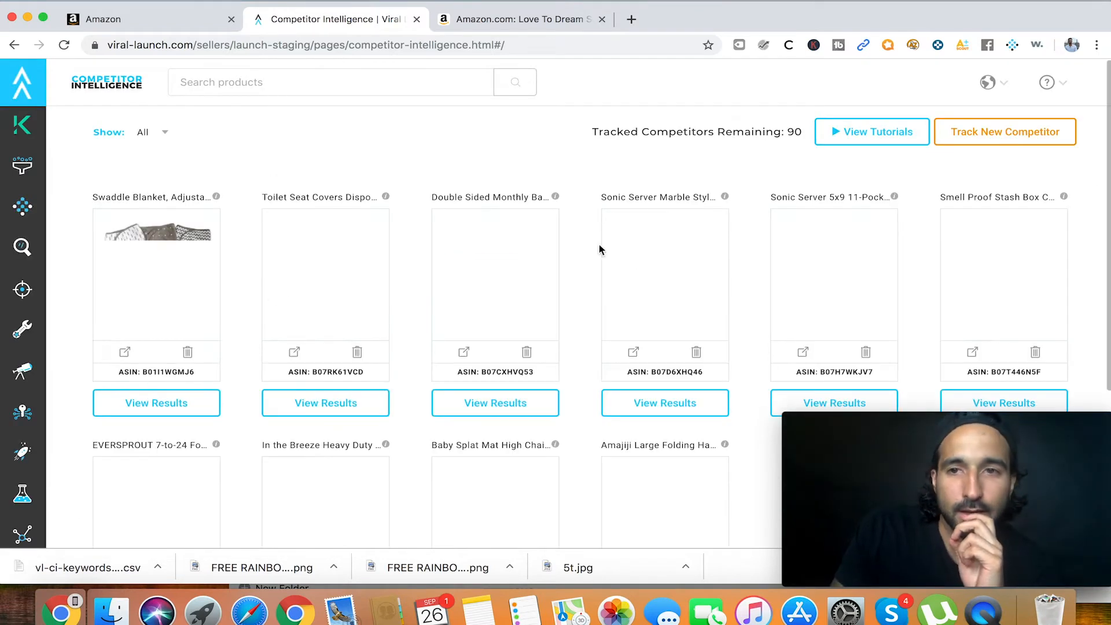
Step: Track a new competitor using the copied ASIN B005ULUZIQ, without adding a competing product or label
left_click(978, 132)
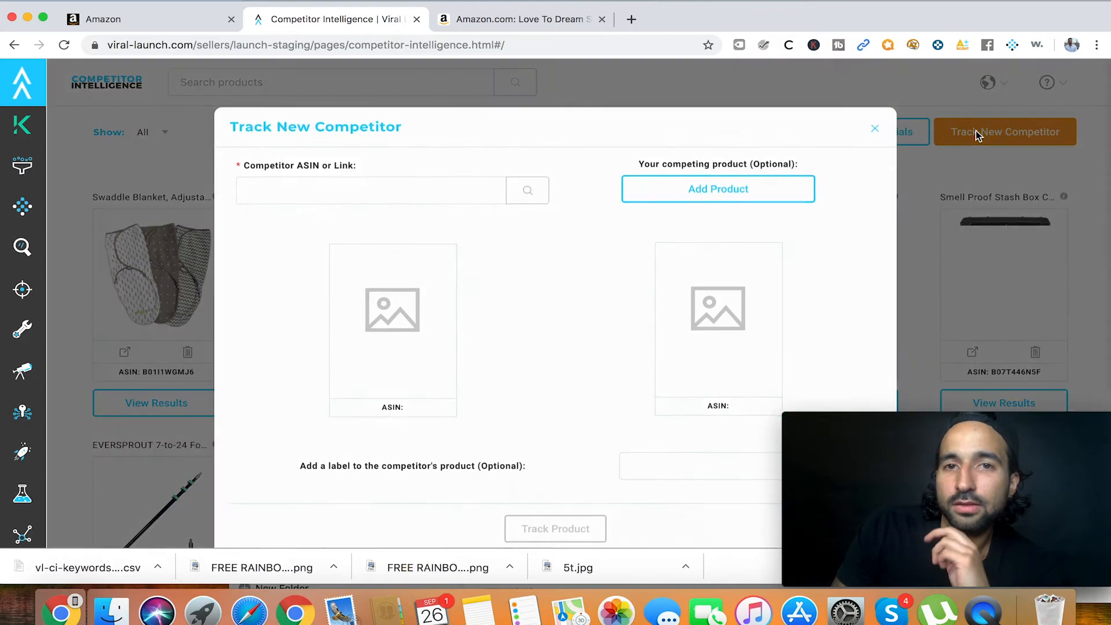
left_click(350, 195)
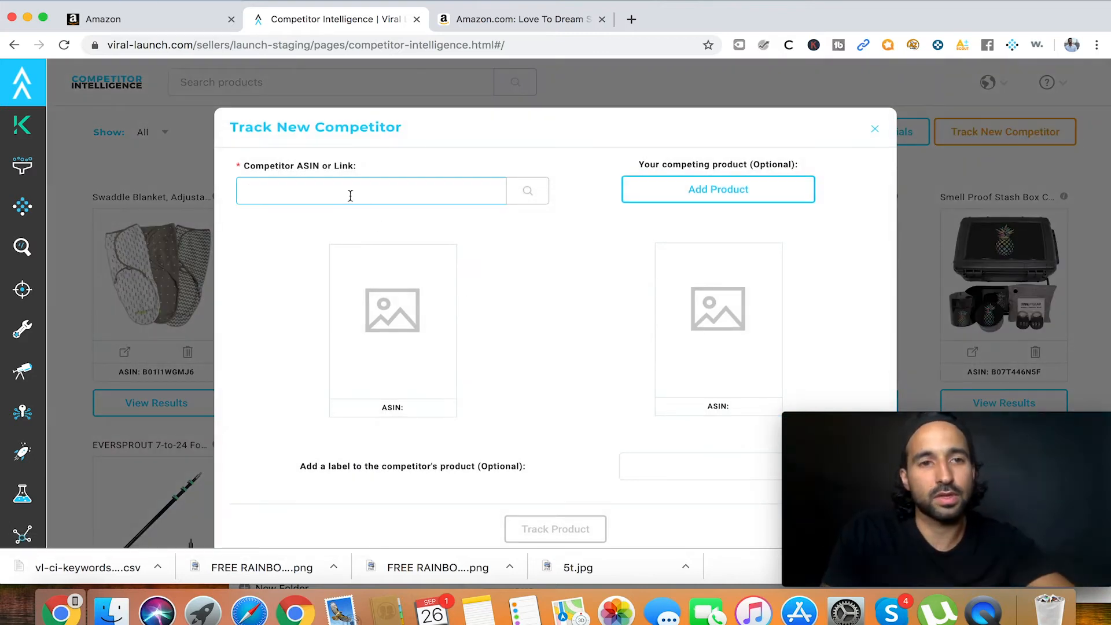
key("super+v")
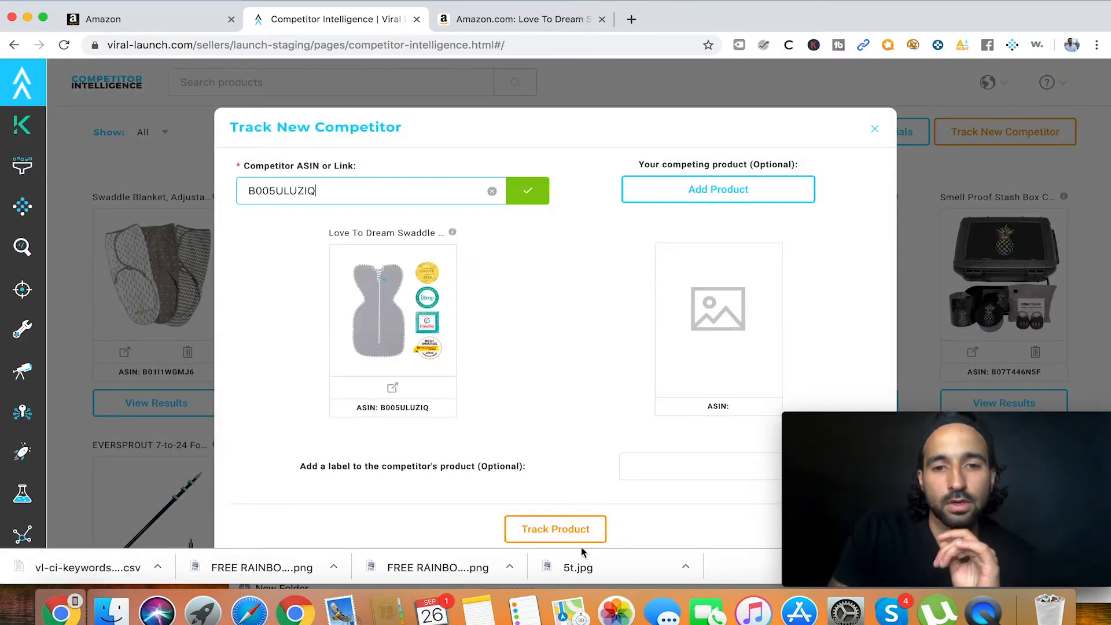
left_click(573, 537)
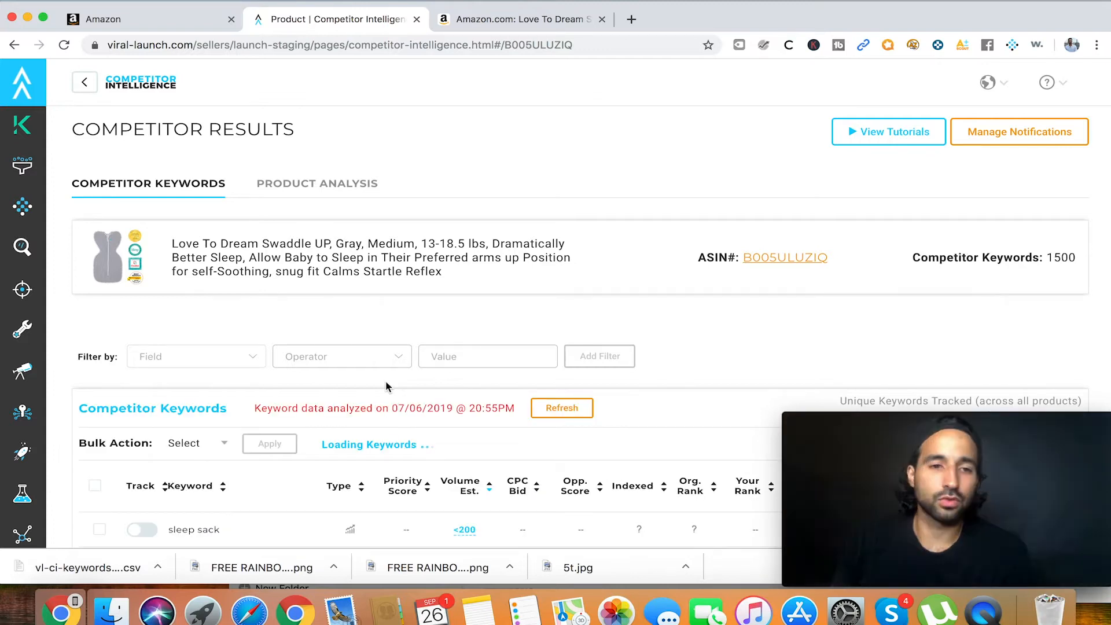
Step: Remove the Volume Estimate >= 1000 and Organic Rank <= 50 filters from the competitor keyword list
scroll(350, 418, "down", 3)
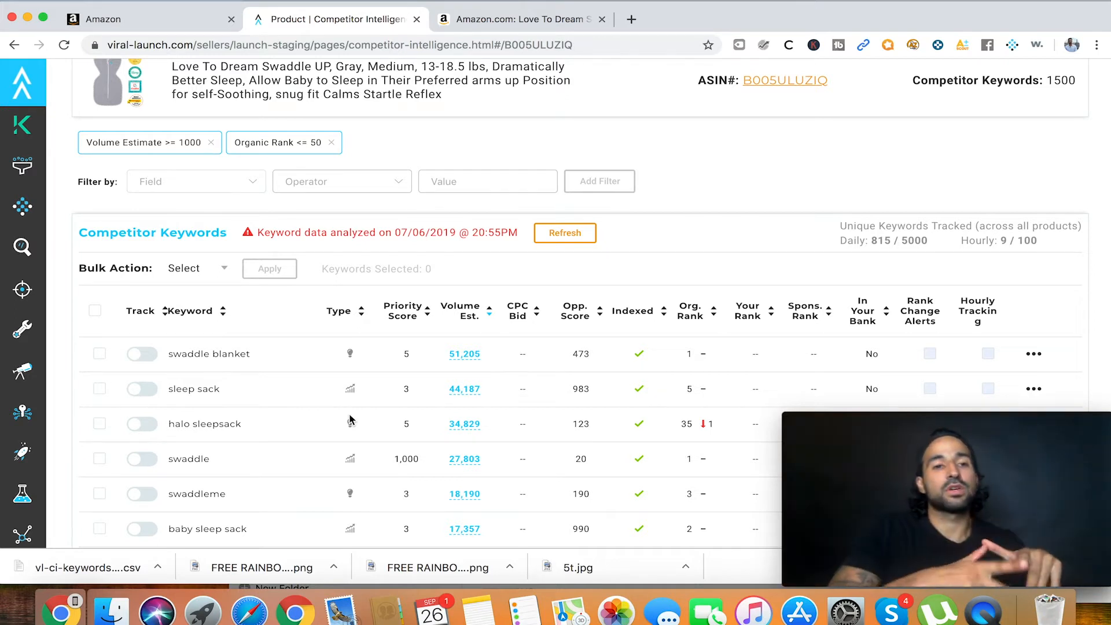
left_click(211, 144)
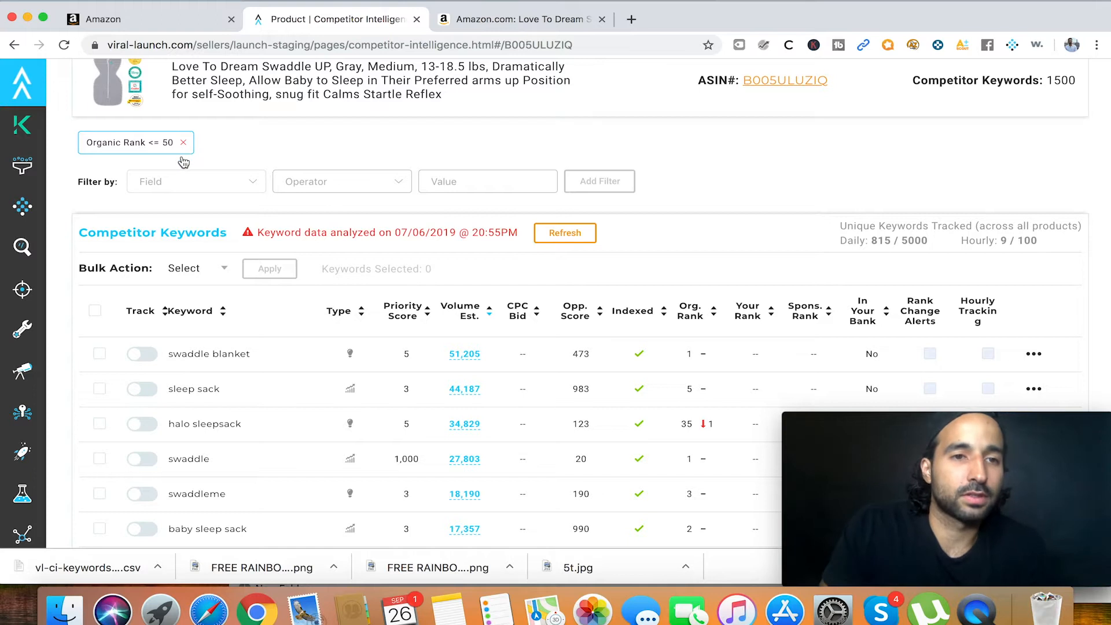
left_click(183, 143)
Step: Filter the competitor keywords to a Volume Estimate greater or equal to 3000
left_click(178, 181)
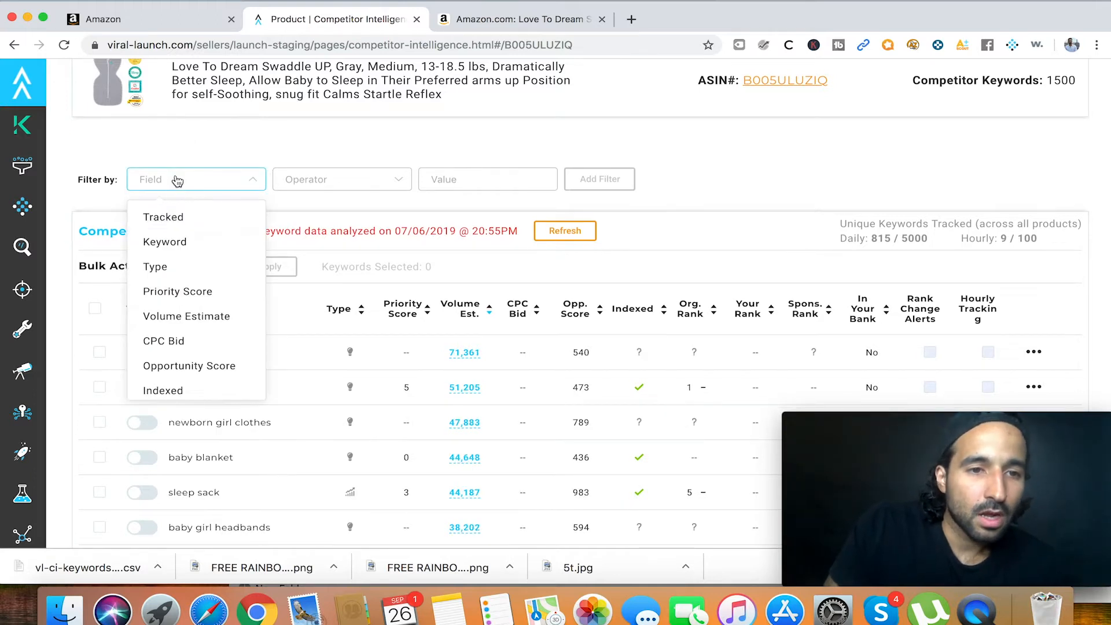
left_click(181, 316)
left_click(355, 188)
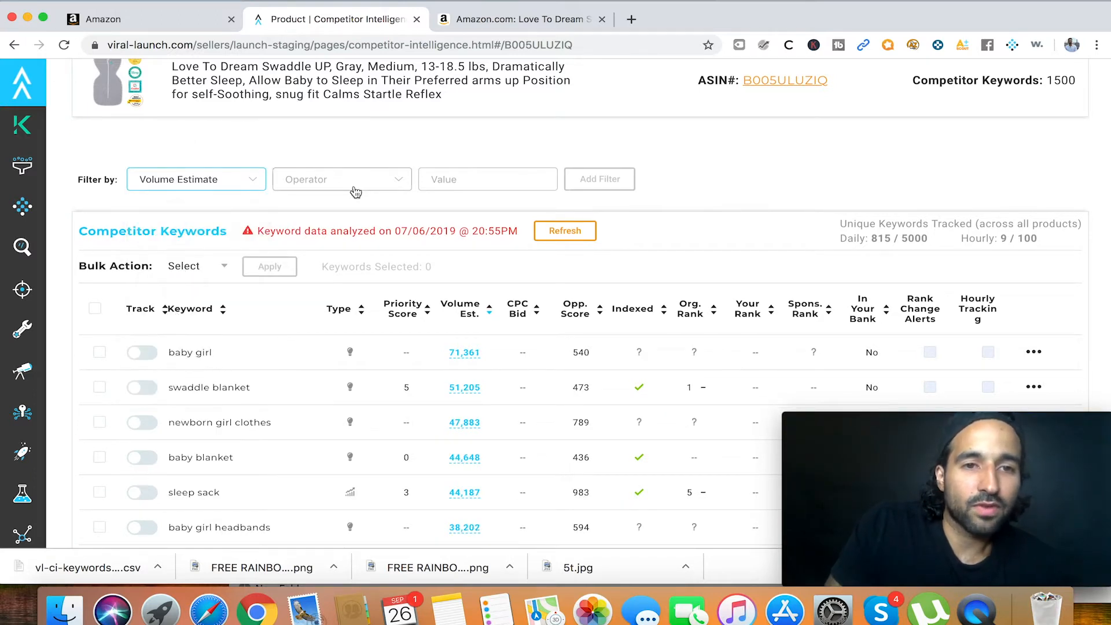
left_click(350, 216)
left_click(450, 184)
type("3000")
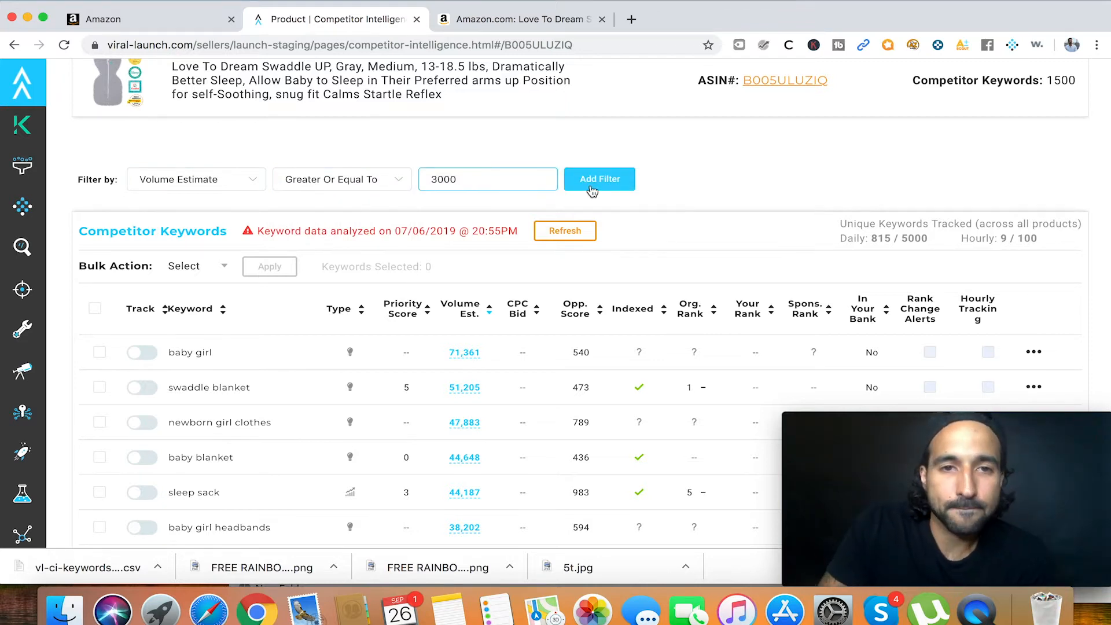
left_click(592, 185)
Step: Add a second keyword filter for Organic Rank less or equal to 20
left_click(174, 184)
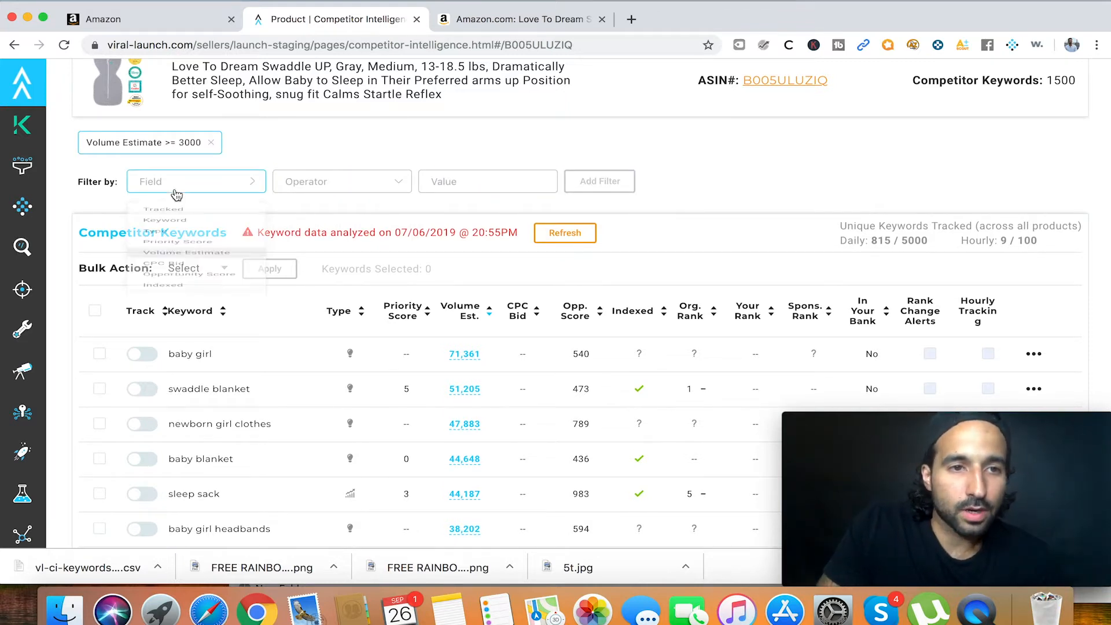
scroll(231, 378, "down", 3)
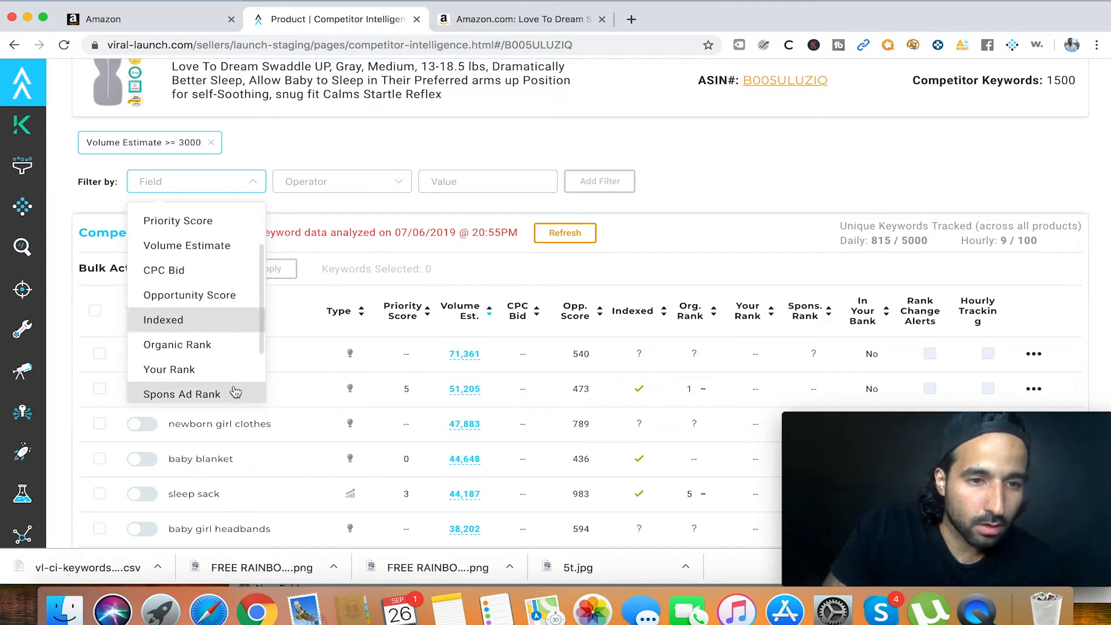
left_click(220, 343)
left_click(353, 190)
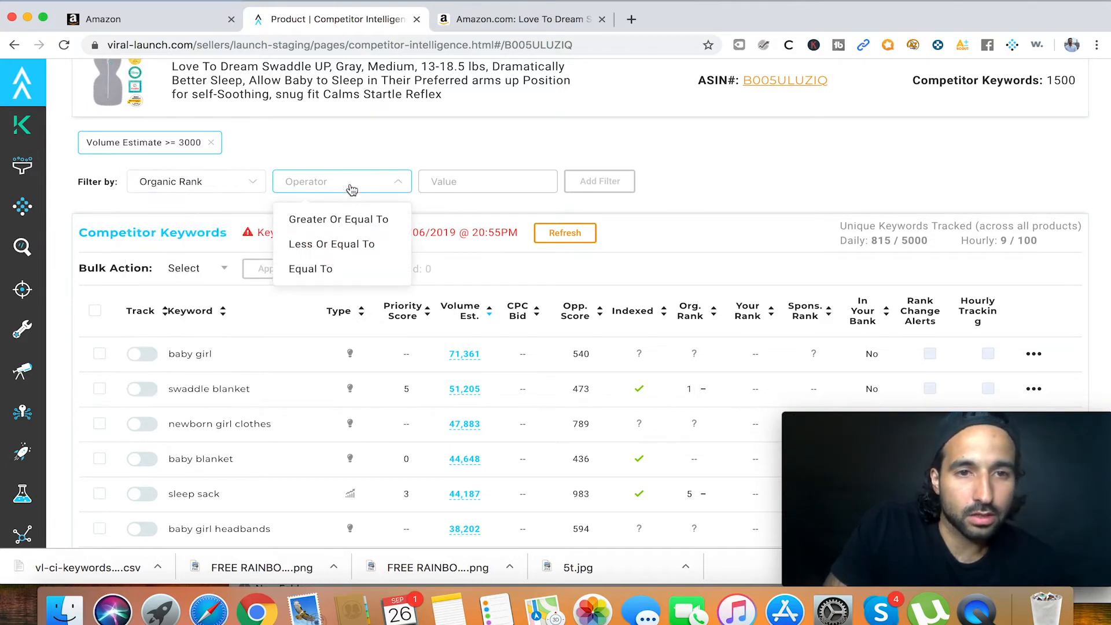
left_click(350, 249)
left_click(454, 182)
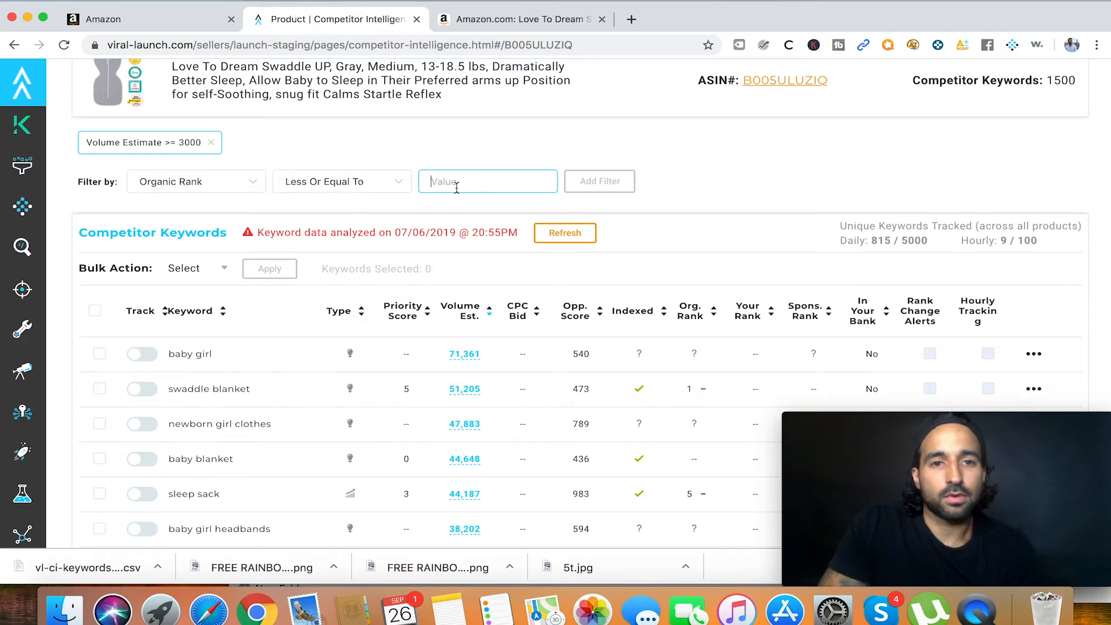
type("20")
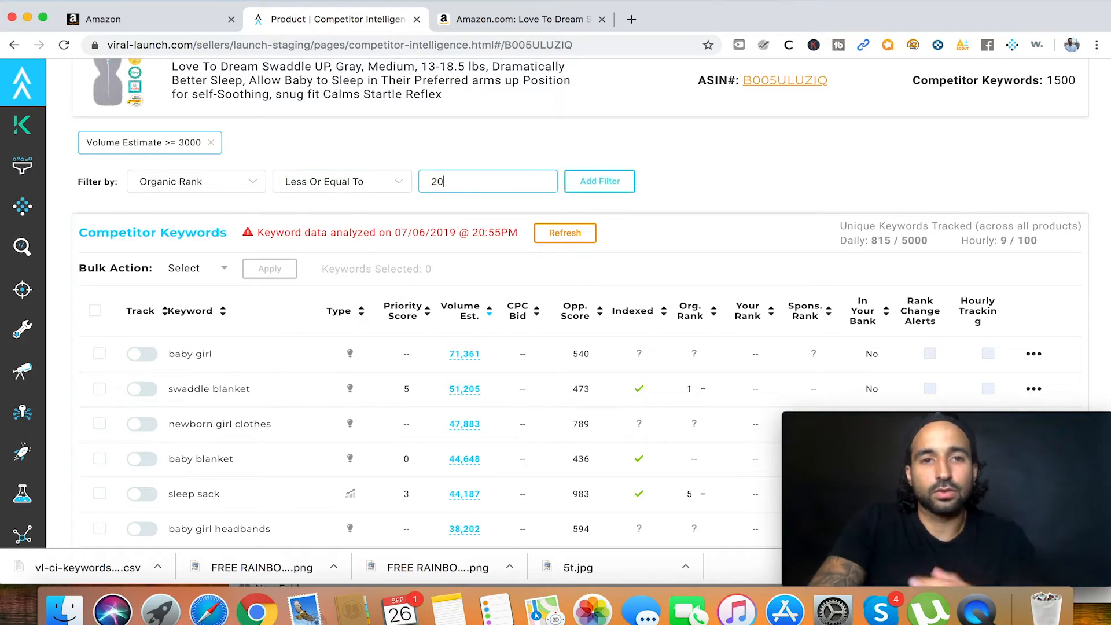
left_click(599, 184)
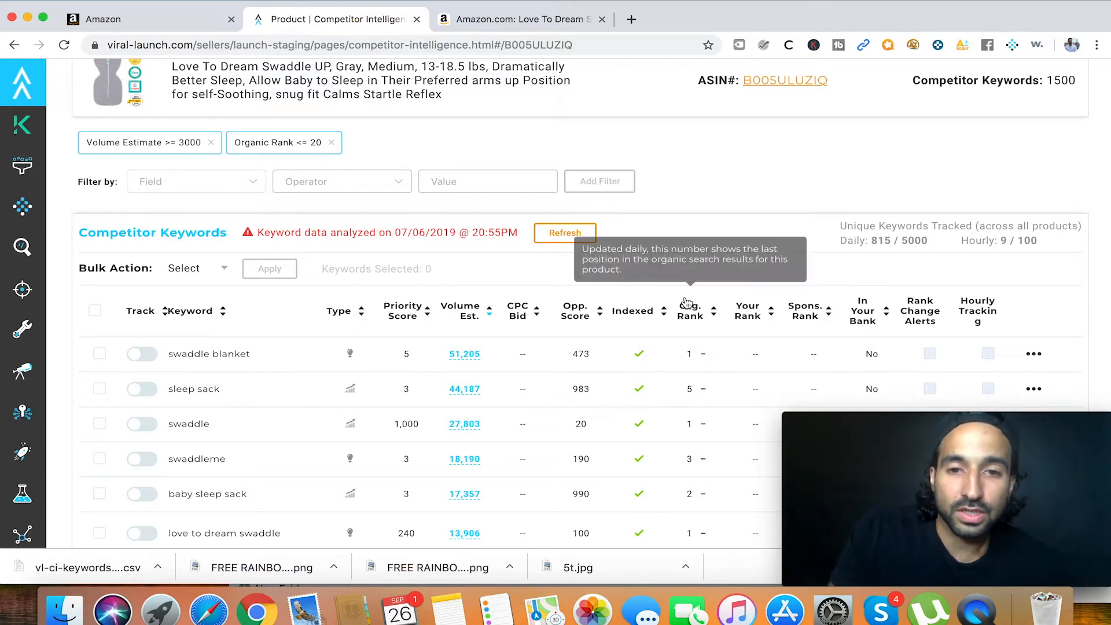
Step: Examine the filtered competitor keywords, comparing their search volume estimates and organic ranks
scroll(677, 347, "down", 3)
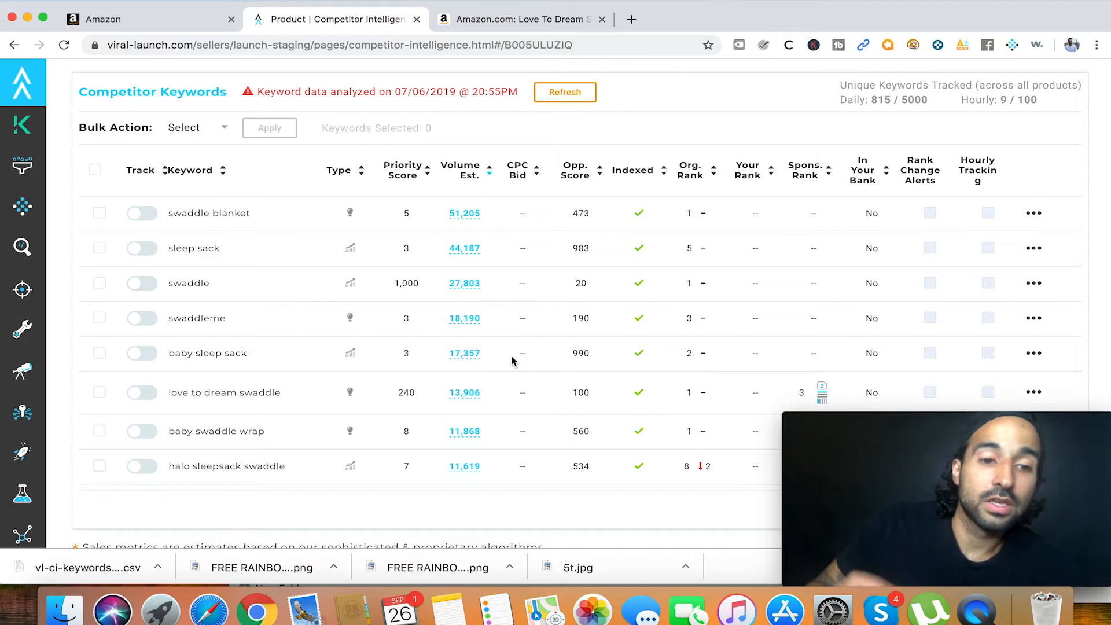
scroll(250, 434, "down", 3)
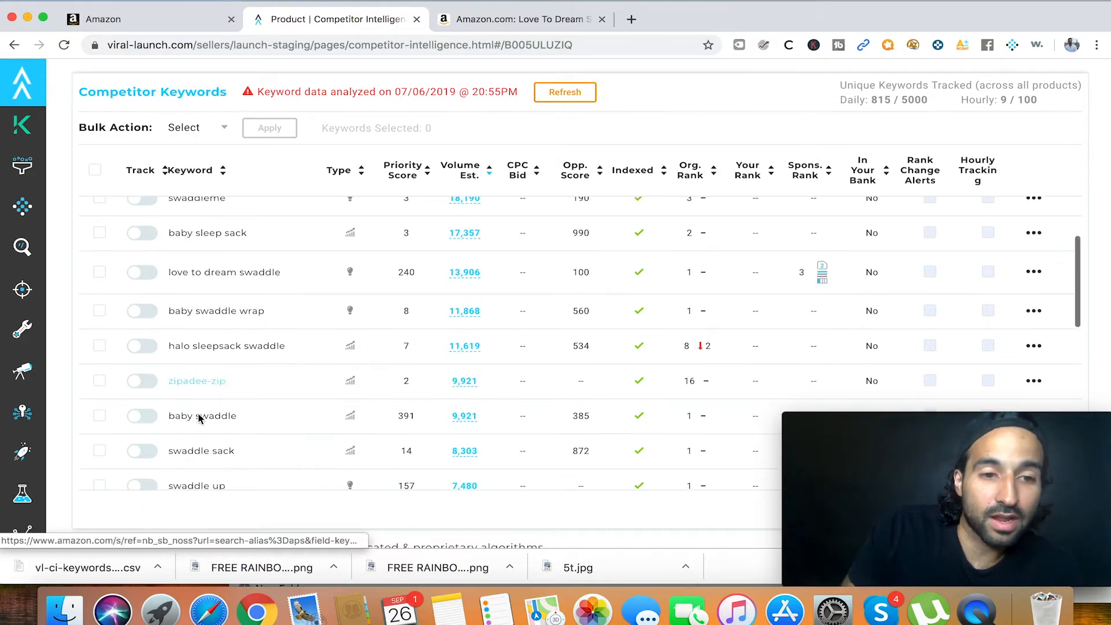
scroll(224, 425, "down", 6)
scroll(227, 413, "up", 6)
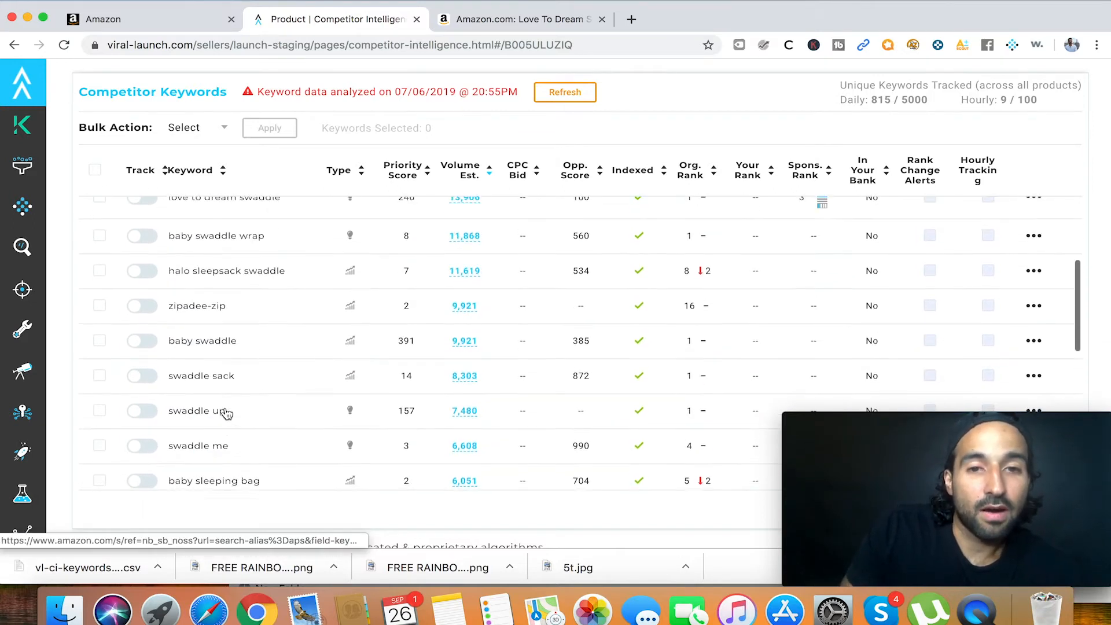
scroll(261, 388, "up", 3)
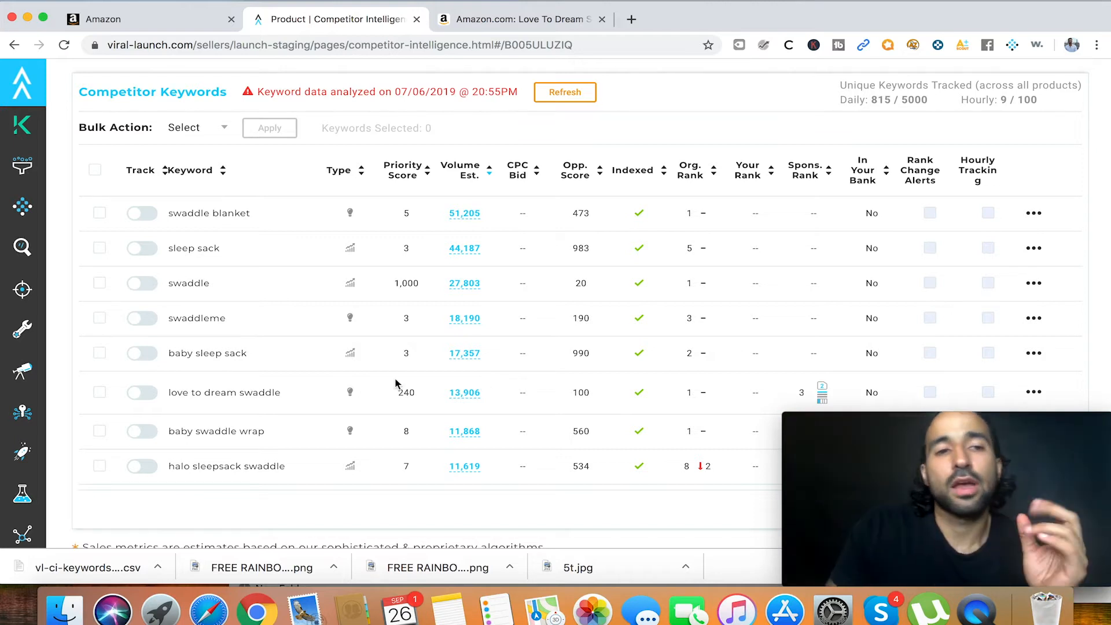
scroll(308, 345, "up", 2)
scroll(307, 345, "down", 1)
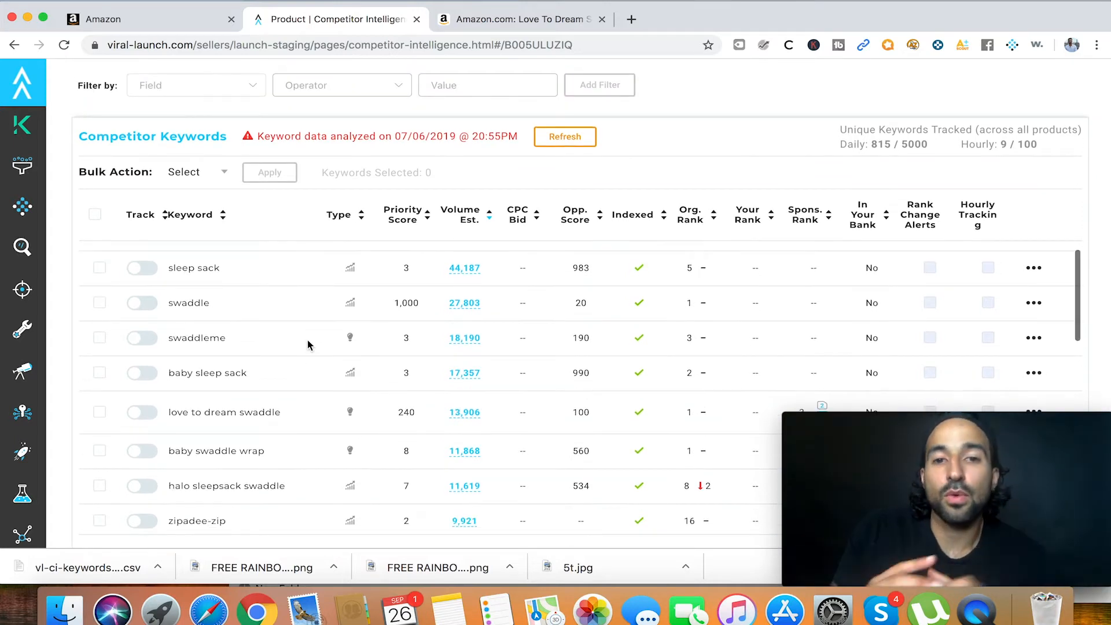
scroll(307, 345, "up", 1)
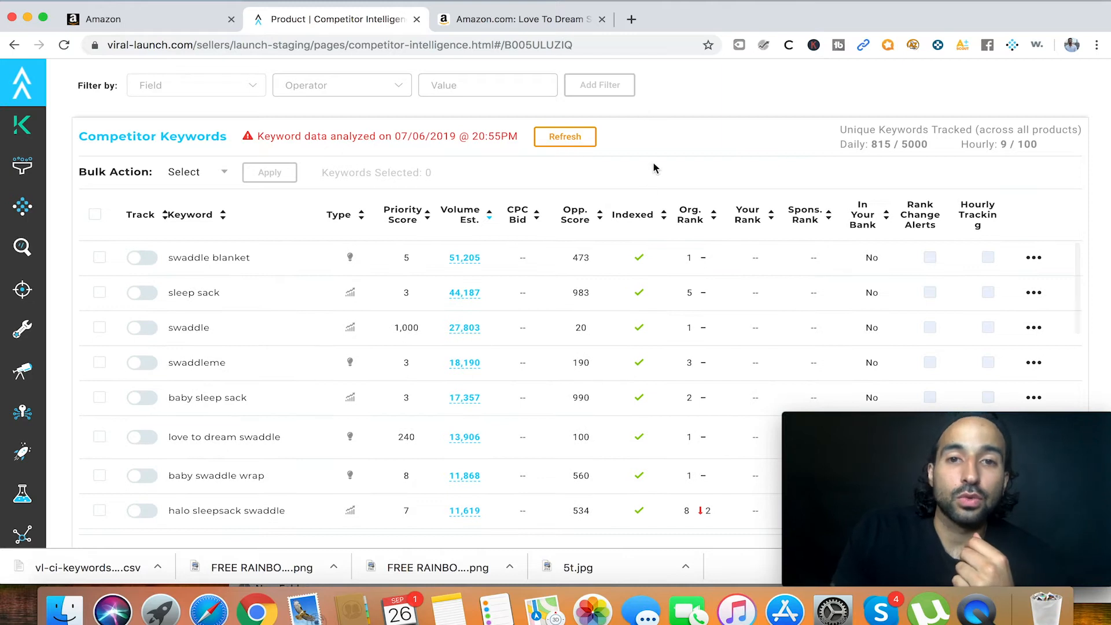
scroll(643, 174, "down", 2)
scroll(643, 229, "up", 1)
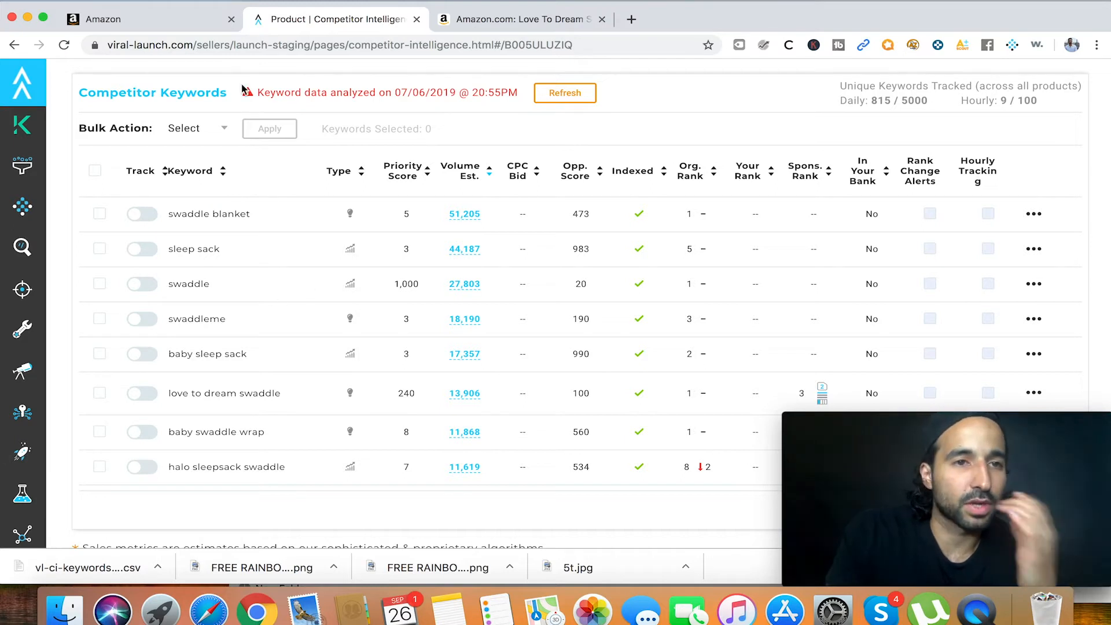
Step: Switch to Amazon Seller Central, start a Sponsored Products campaign and name it "Exact: swaddle blanket"
left_click(152, 23)
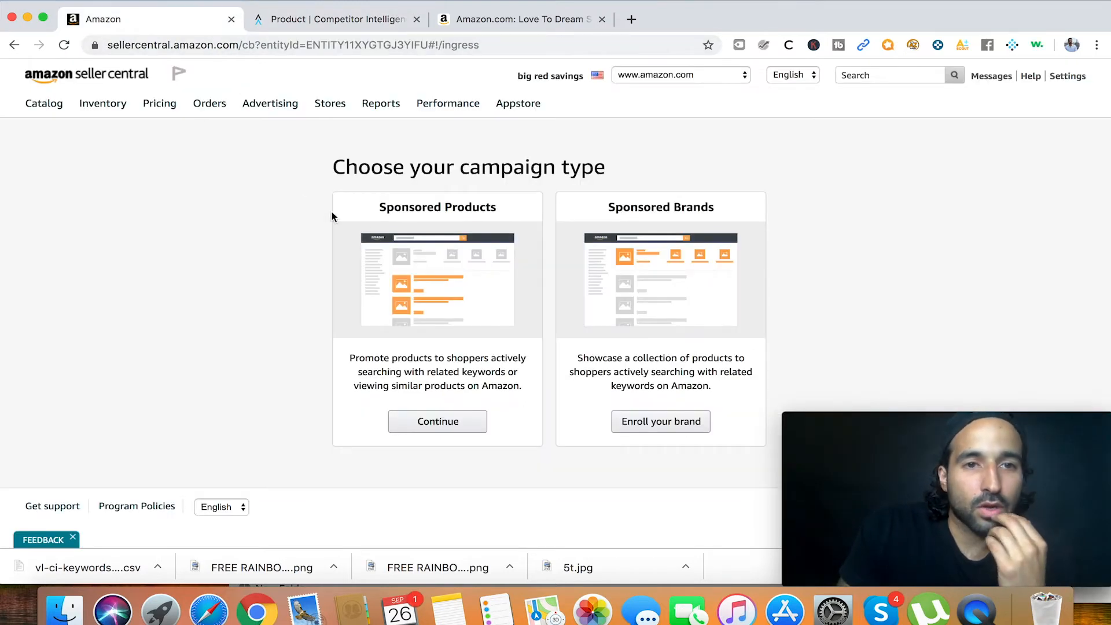
left_click(439, 428)
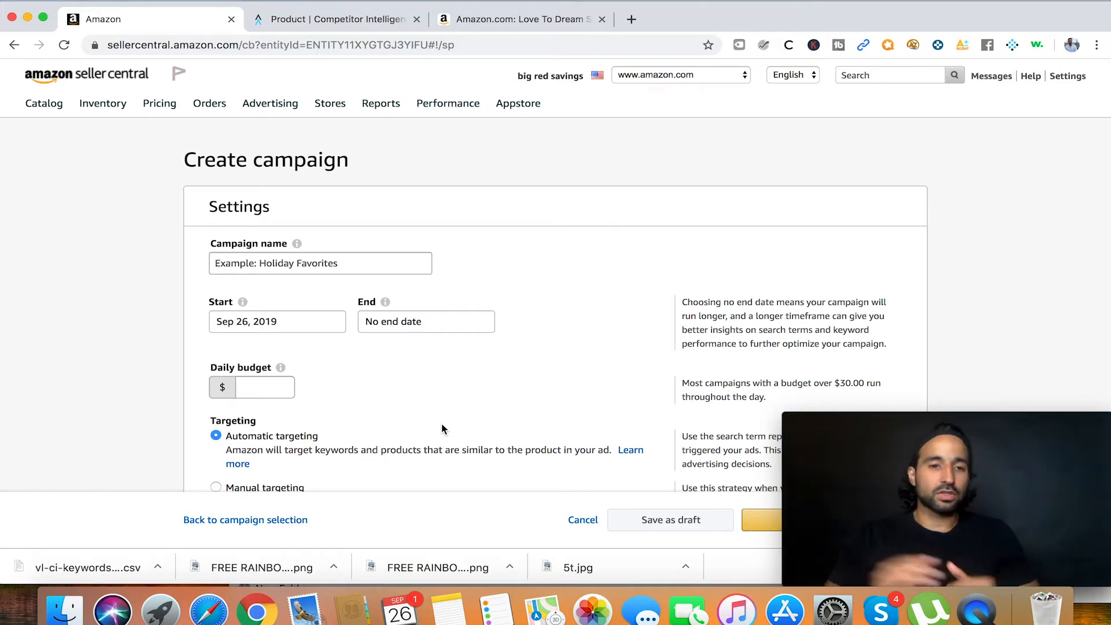
left_click(275, 267)
type("Exact: swaddle blanket")
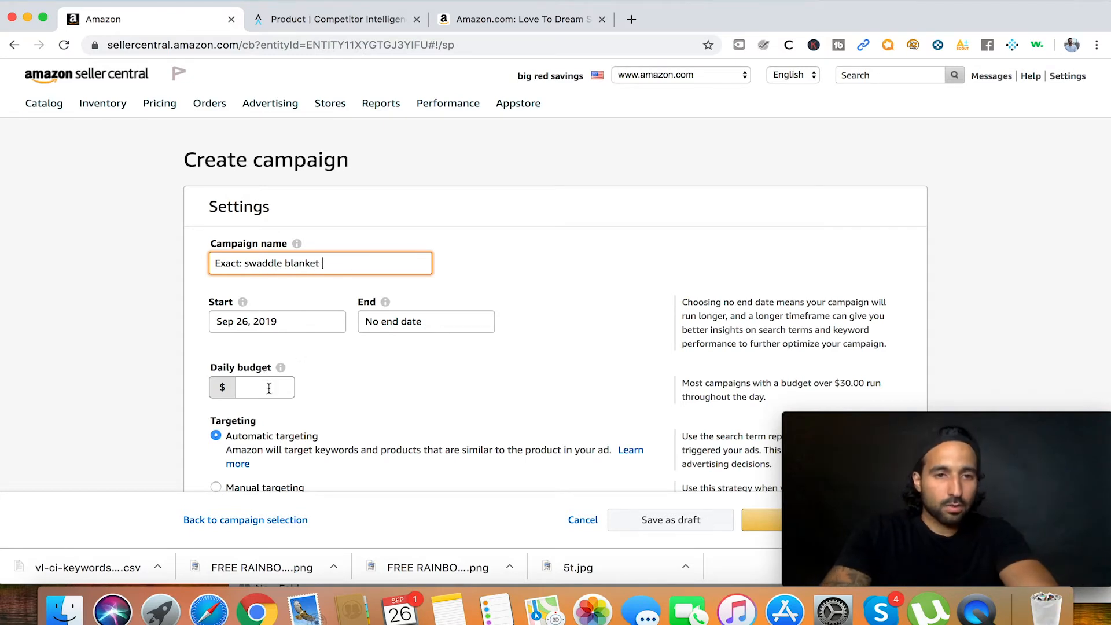
Step: Set the campaign's daily budget to $50.00 and choose manual targeting
left_click(269, 388)
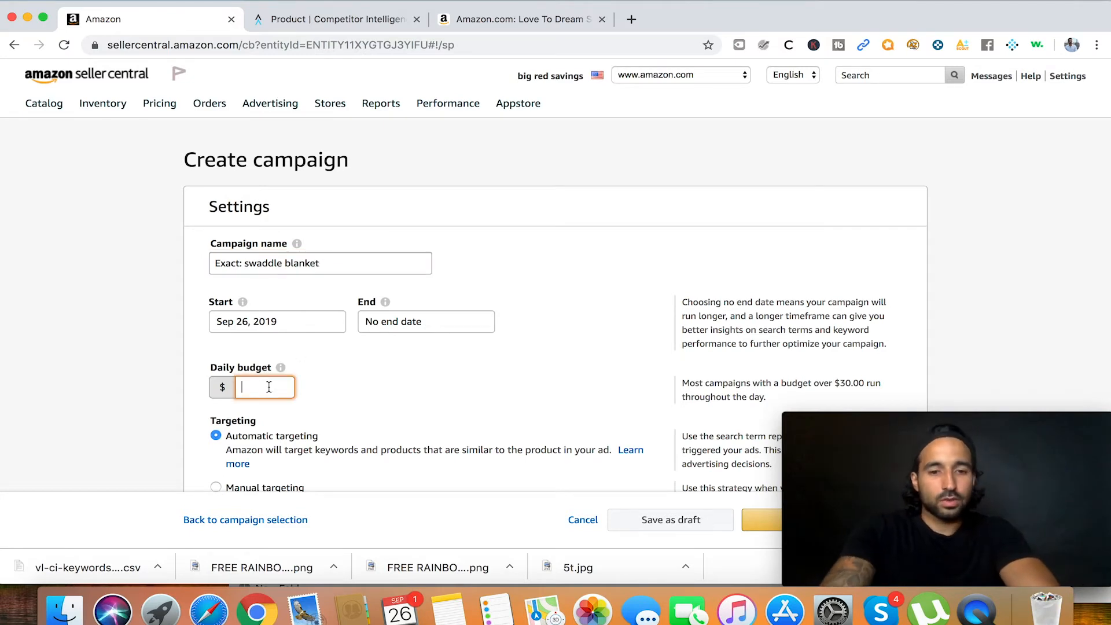
left_click(354, 402)
scroll(315, 409, "down", 5)
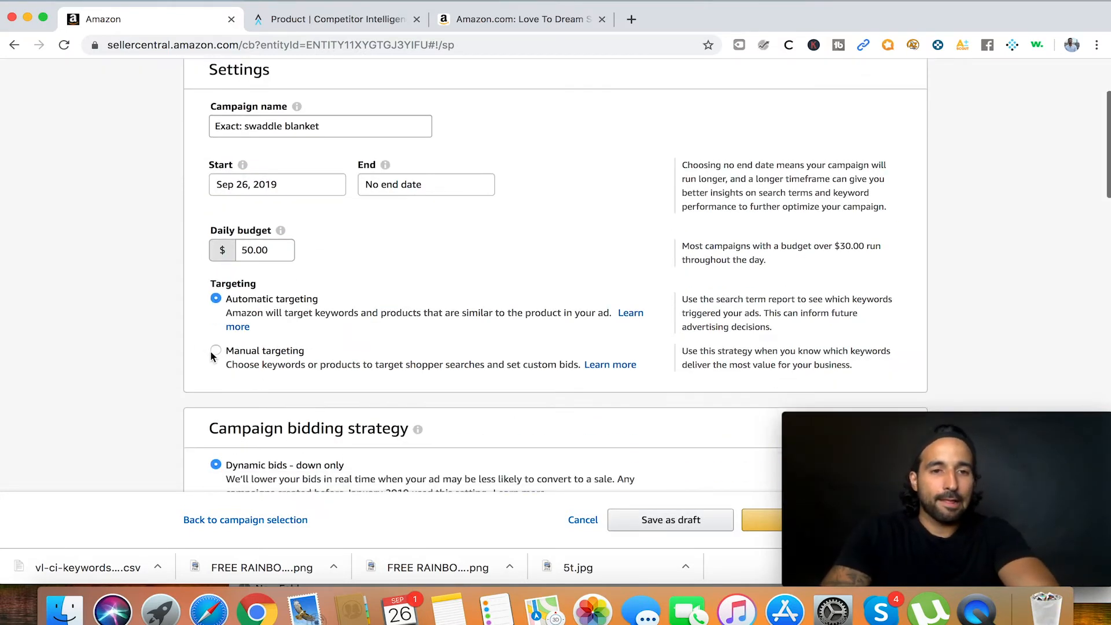
left_click(215, 352)
Step: Copy the campaign name "Exact: swaddle blanket" and reuse it as the ad group name
scroll(356, 347, "down", 3)
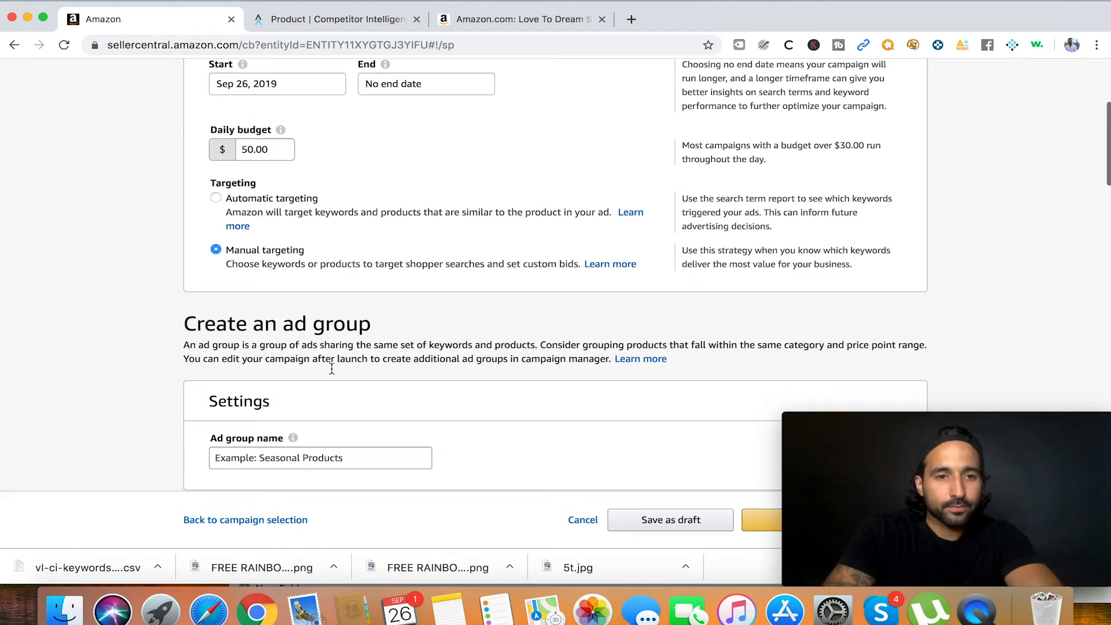
scroll(335, 116, "up", 3)
left_click_drag(335, 115, 167, 101)
key("super+c")
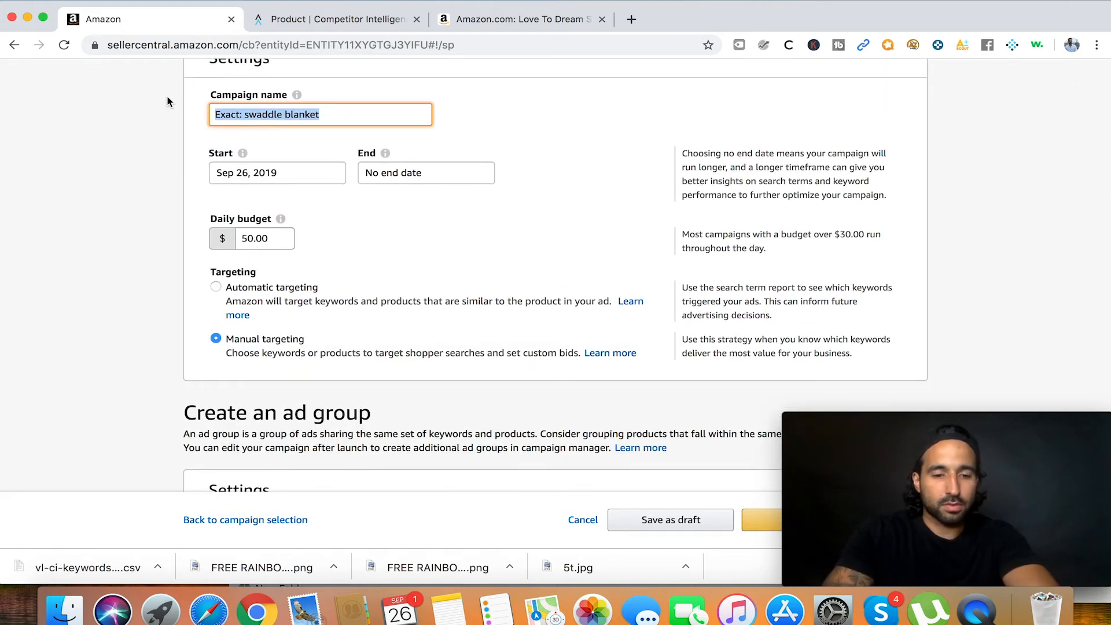
scroll(348, 285, "down", 5)
left_click(248, 298)
key("super+v")
left_click(210, 369)
Step: Add the Safari Ltd Wild Safari Sea Life Whale Shark to the campaign and choose the "Dynamic bids - up and down" bidding strategy
scroll(286, 396, "down", 5)
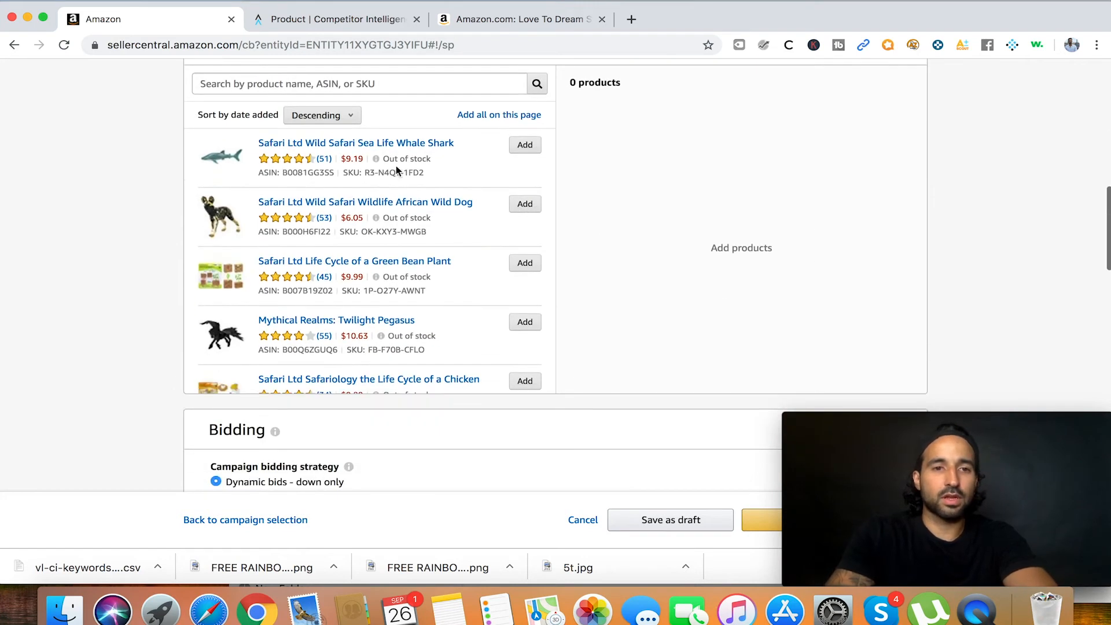
left_click(525, 145)
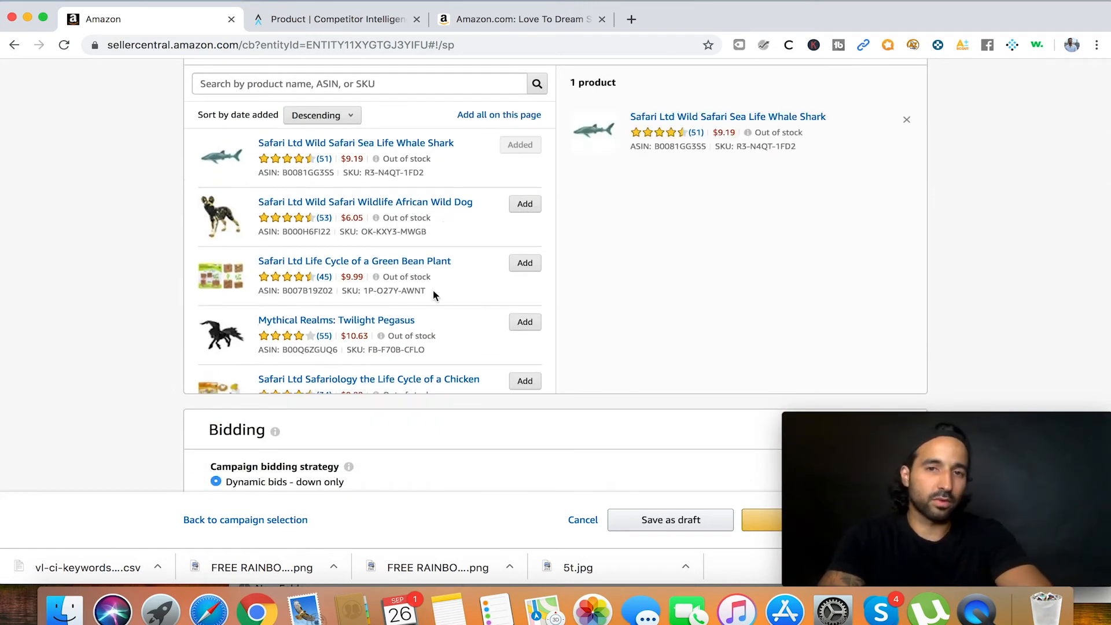
scroll(327, 324, "down", 10)
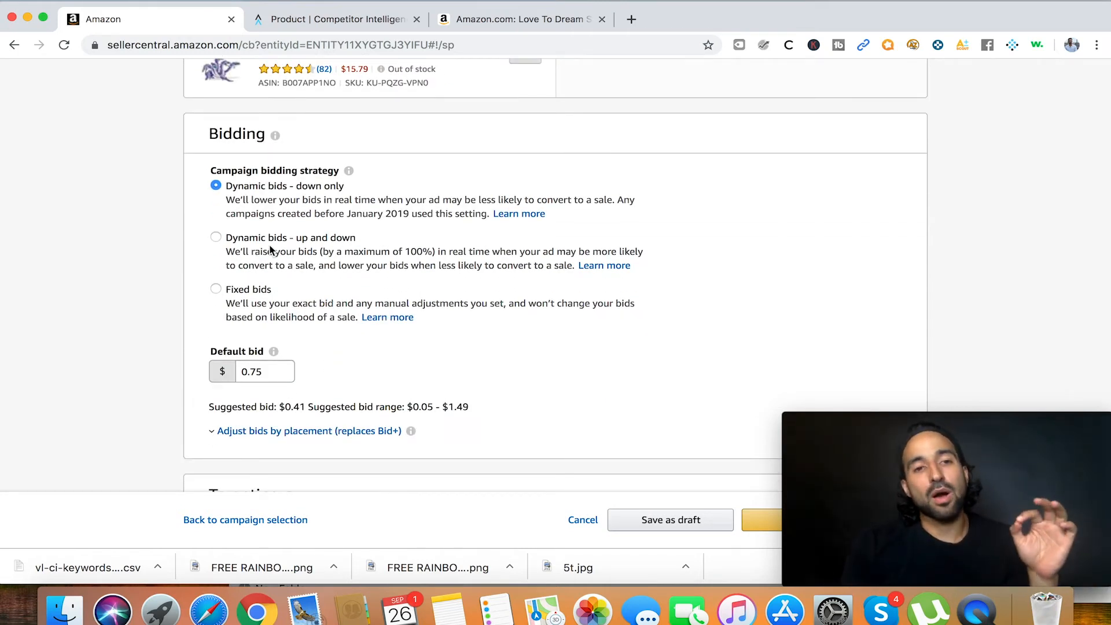
left_click(216, 237)
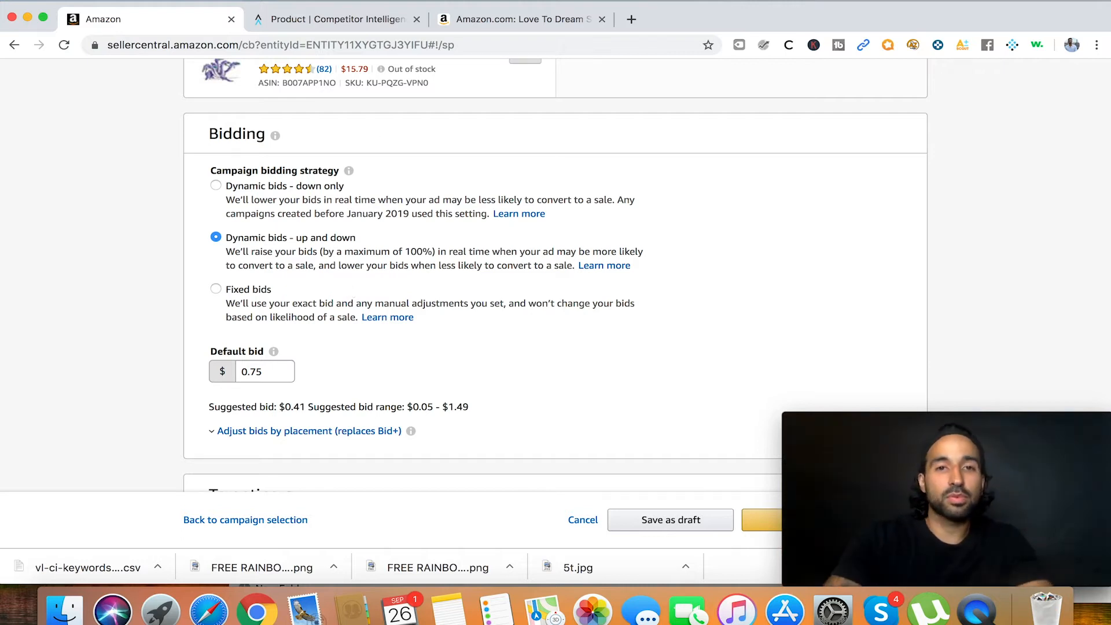
Step: Switch to the Amazon store, return to the swaddle blanket search results and examine the sponsored and organic placements among the first listings
left_click(495, 21)
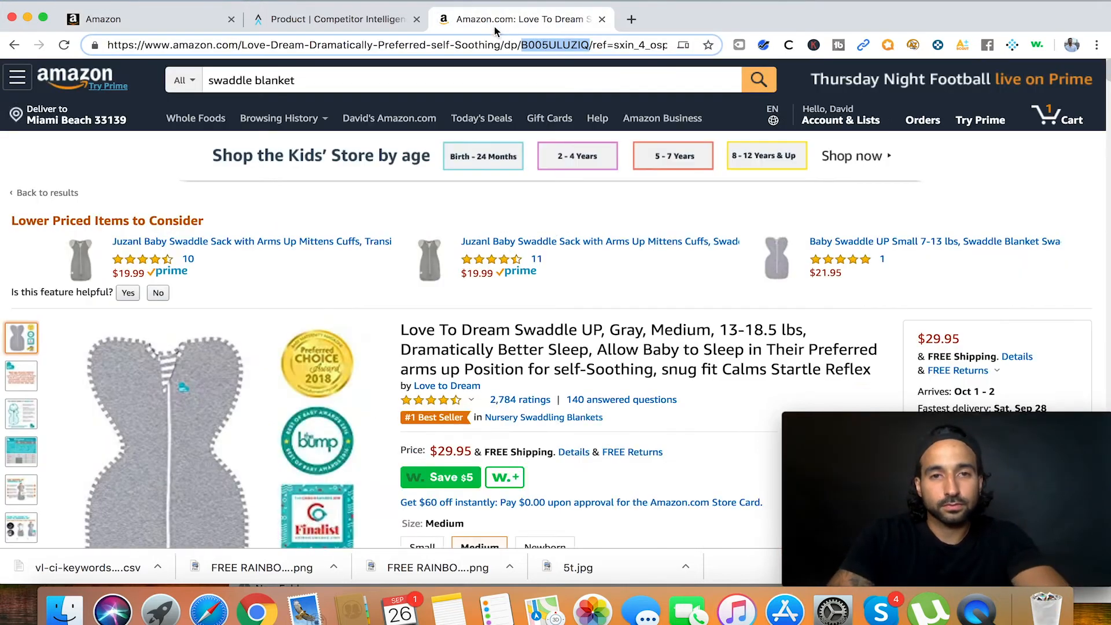
left_click(14, 44)
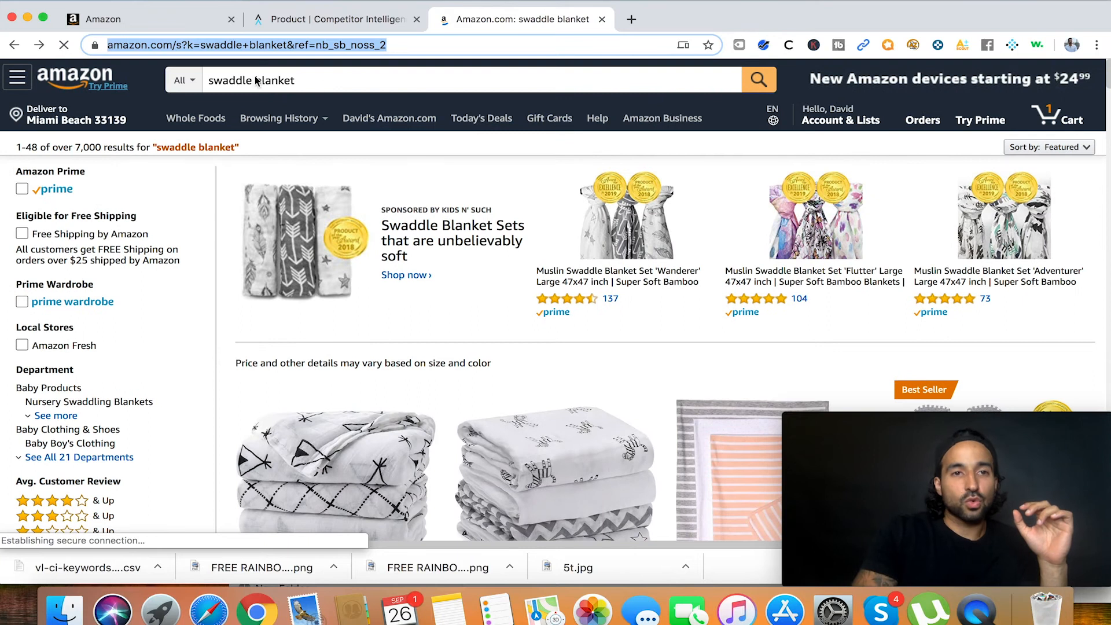
scroll(333, 283, "down", 5)
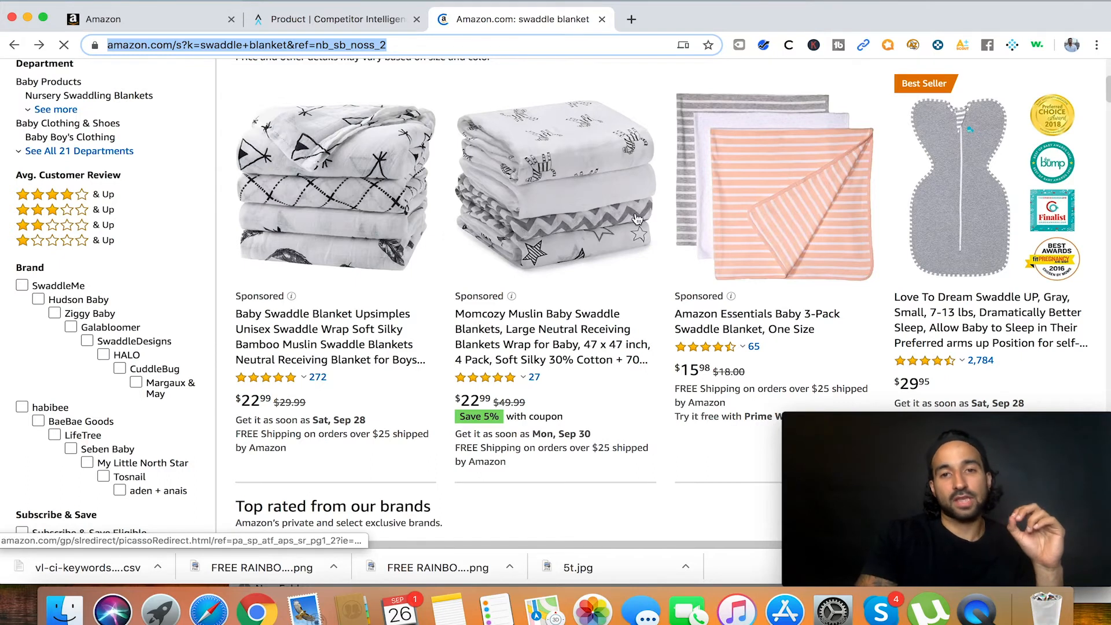
scroll(600, 265, "up", 5)
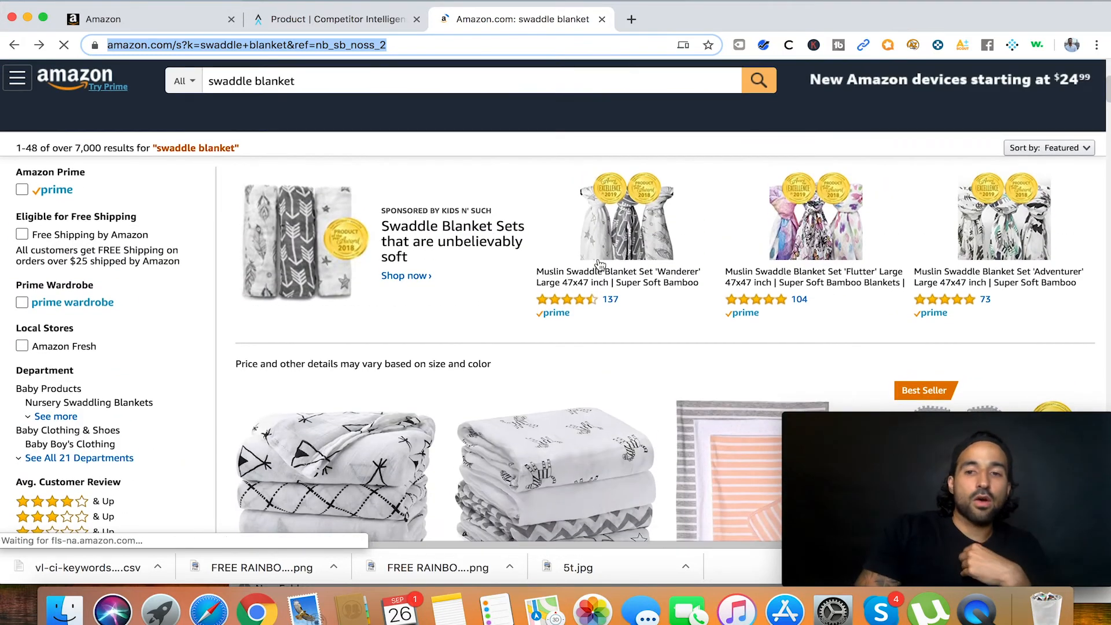
scroll(600, 265, "down", 4)
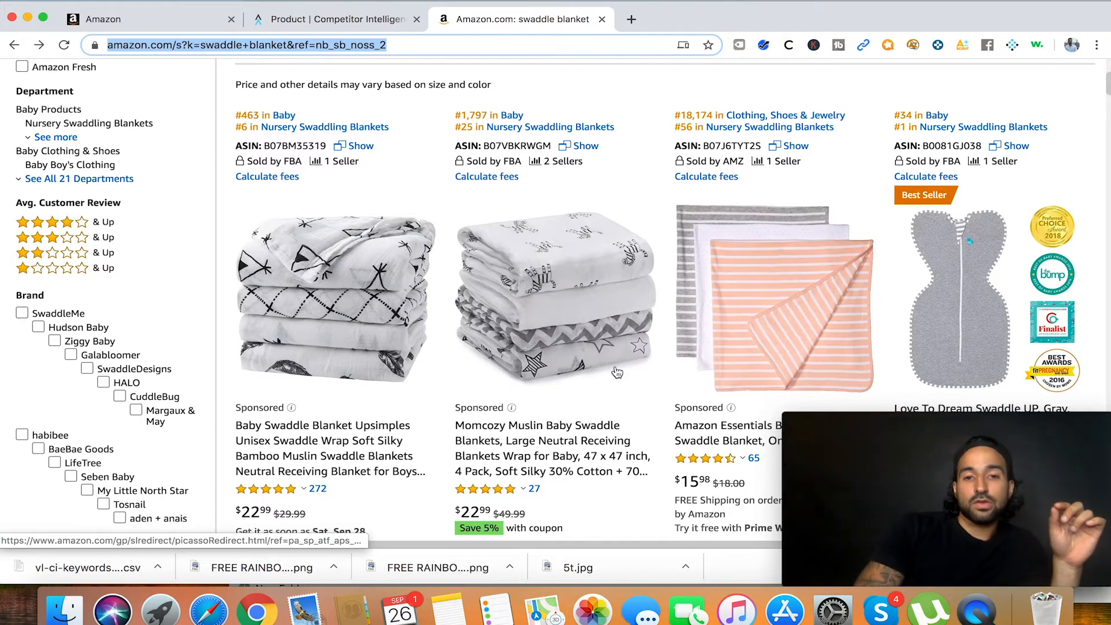
scroll(617, 372, "down", 3)
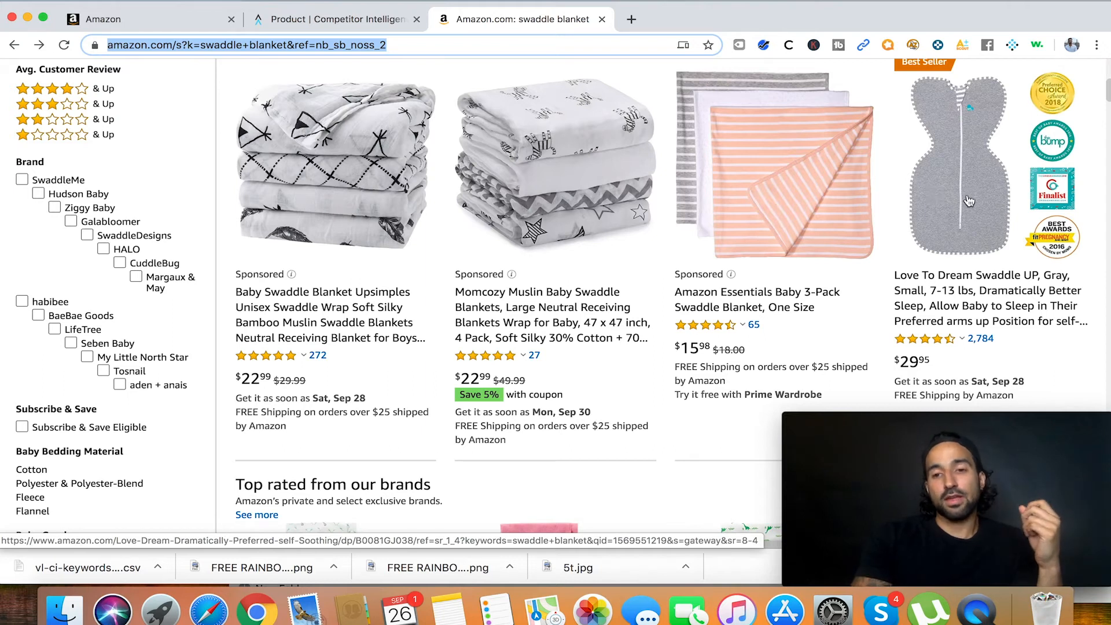
Step: Examine the swaddle blanket results on Amazon, comparing the sponsored listings, the best seller, the editorial recommendations and the headline brand ad
scroll(748, 289, "down", 2)
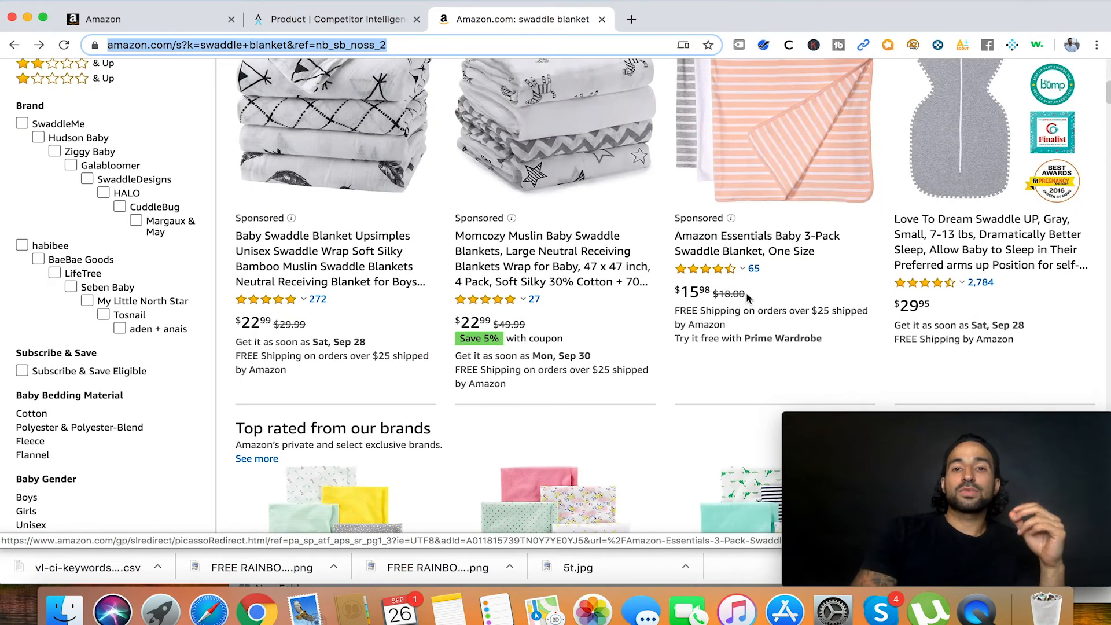
scroll(704, 292, "up", 1)
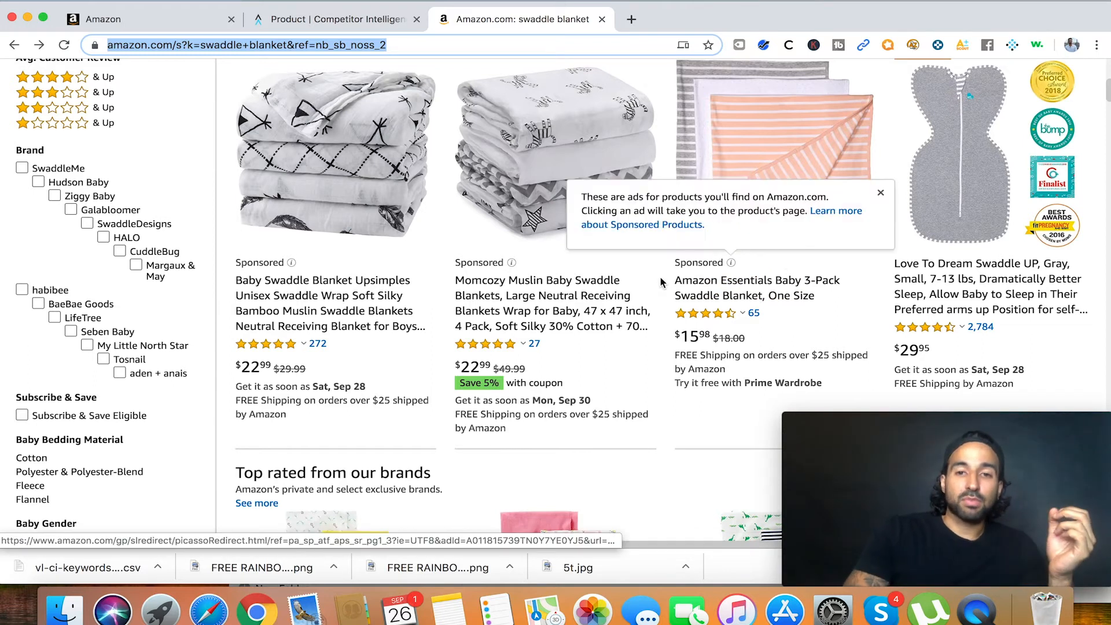
scroll(686, 410, "down", 5)
scroll(688, 415, "down", 10)
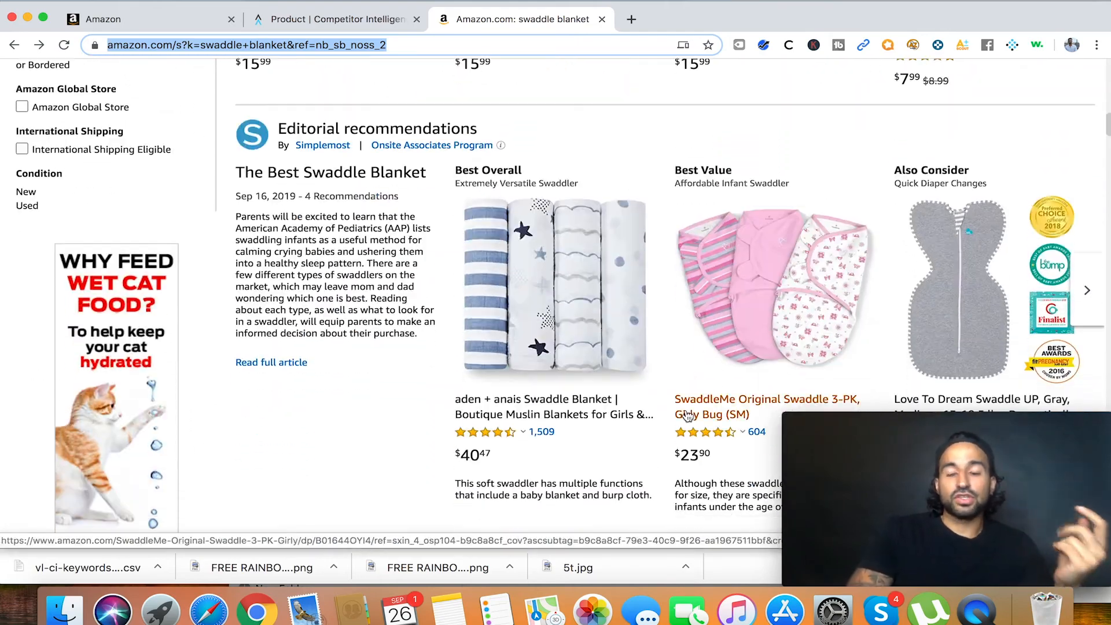
scroll(687, 415, "up", 9)
scroll(688, 416, "up", 10)
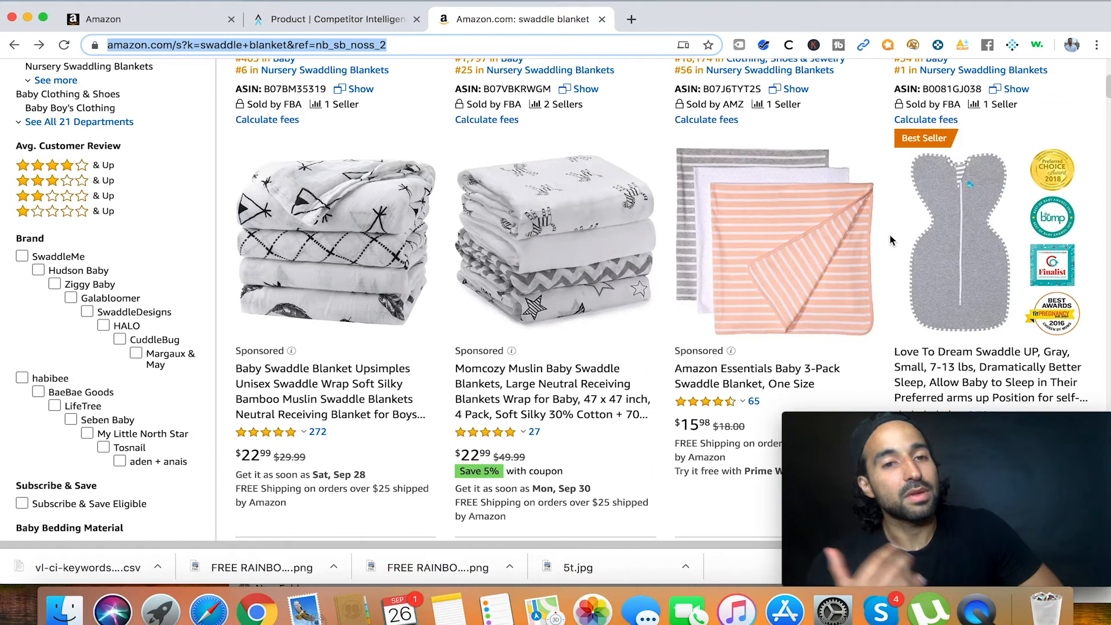
scroll(608, 298, "up", 6)
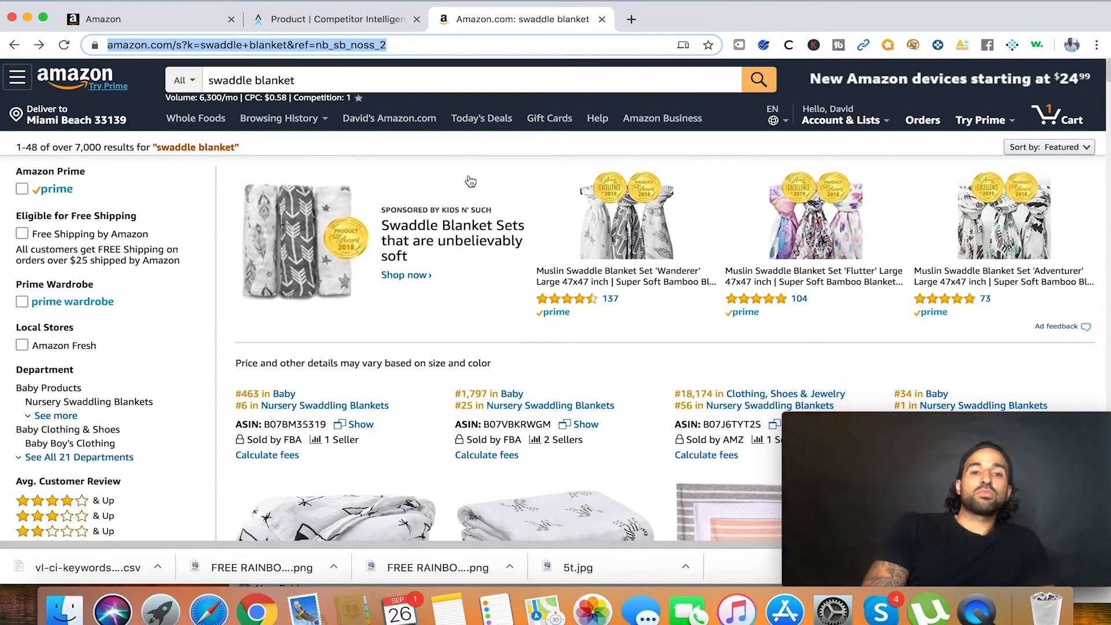
scroll(480, 231, "down", 5)
scroll(588, 302, "down", 4)
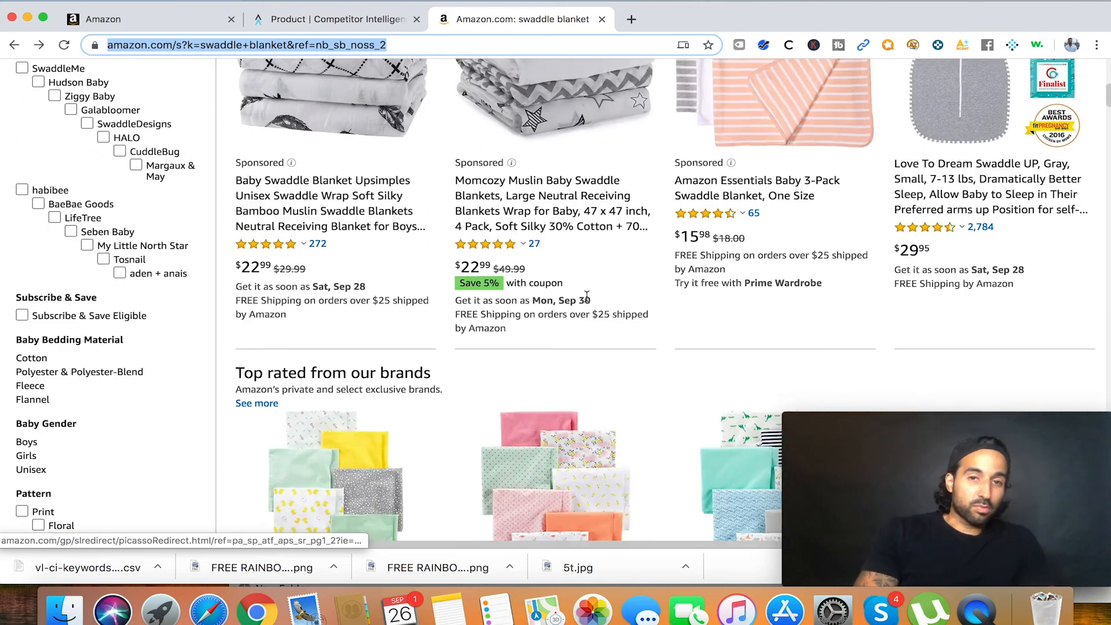
scroll(589, 302, "up", 3)
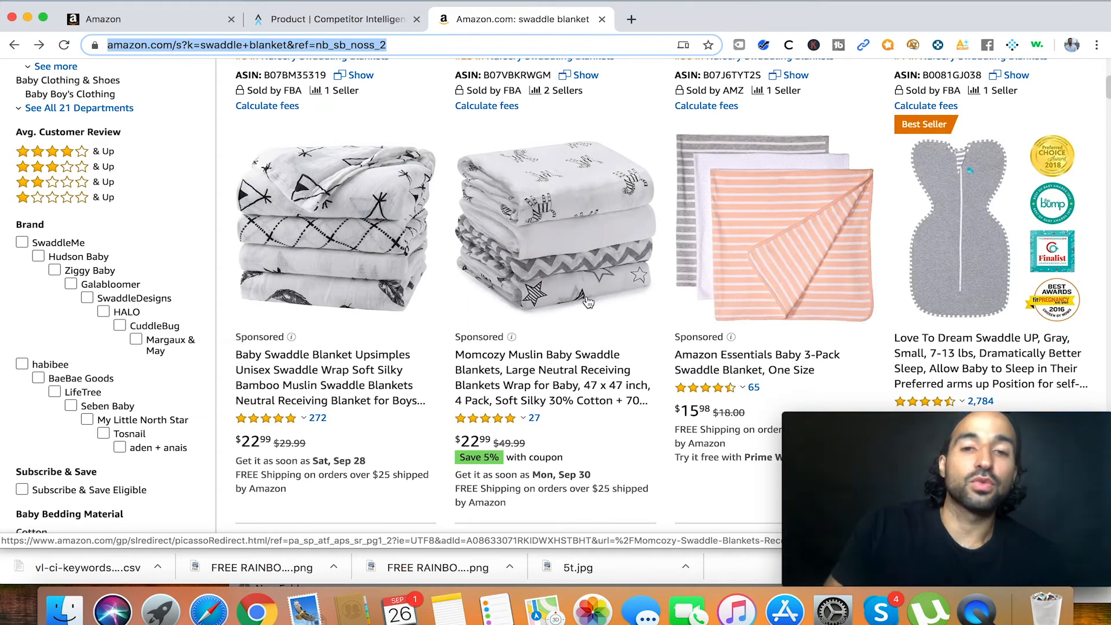
Step: Switch to Seller Central to review the campaign bidding strategy and compare it with the ad placements in Amazon's swaddle blanket results
left_click(166, 18)
scroll(370, 286, "up", 5)
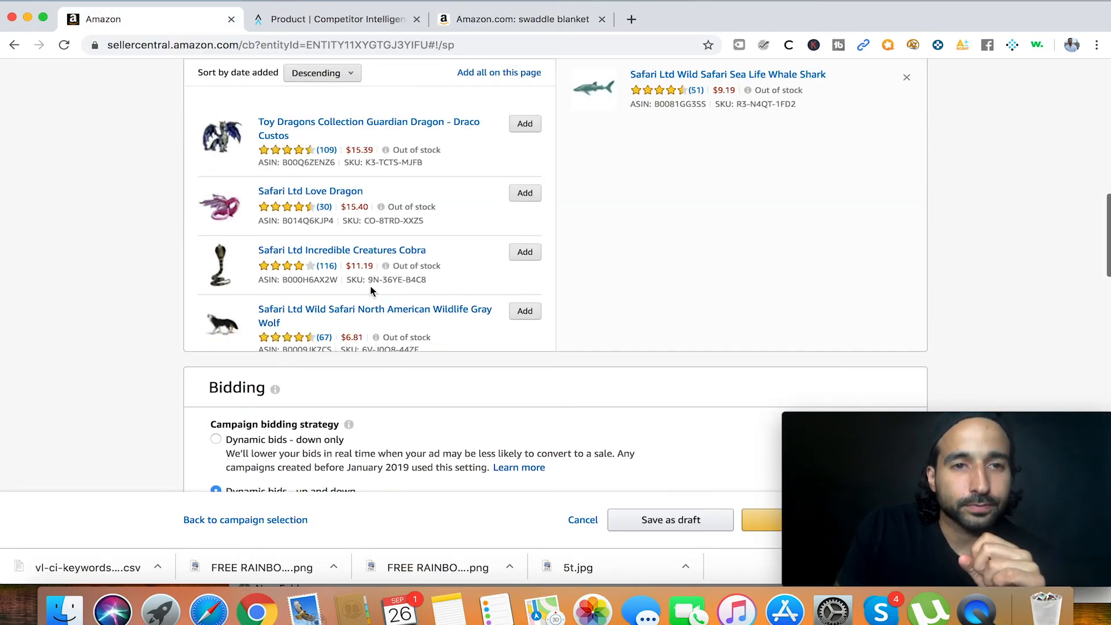
scroll(370, 292, "down", 8)
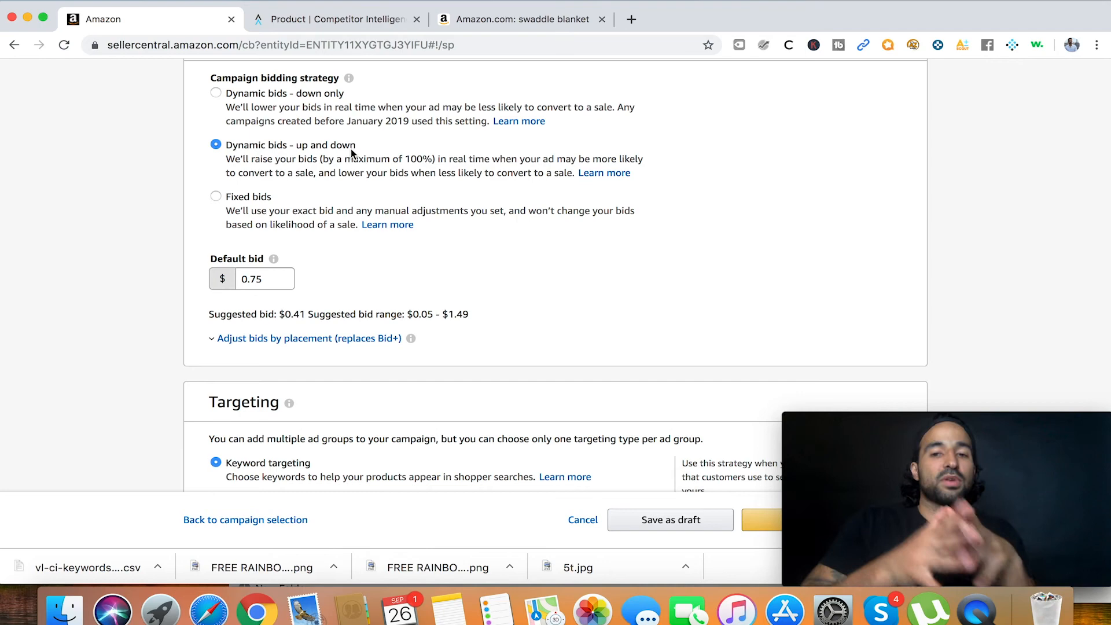
left_click(551, 29)
scroll(345, 345, "up", 10)
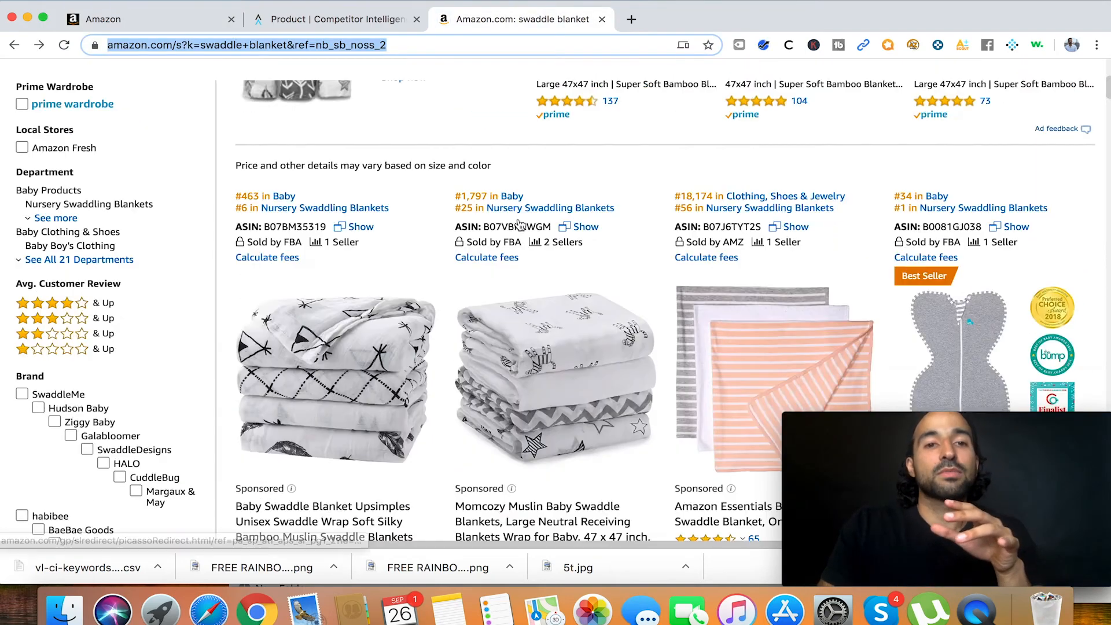
scroll(345, 345, "down", 5)
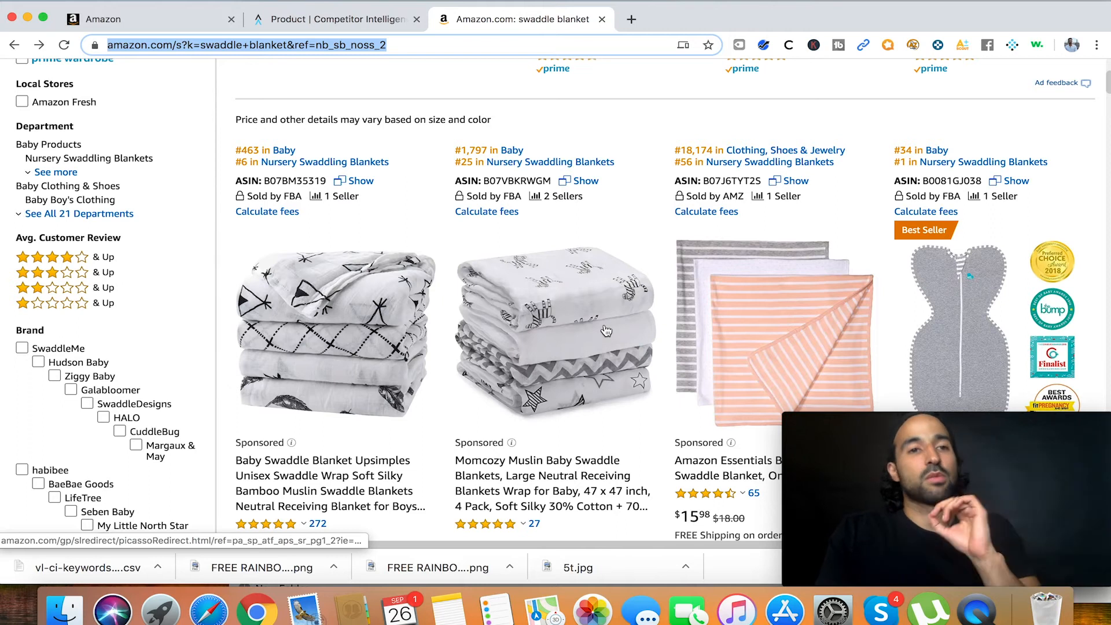
Step: Return to the Seller Central campaign draft and review its default bid, daily budget, ad group and targeting settings
left_click(159, 24)
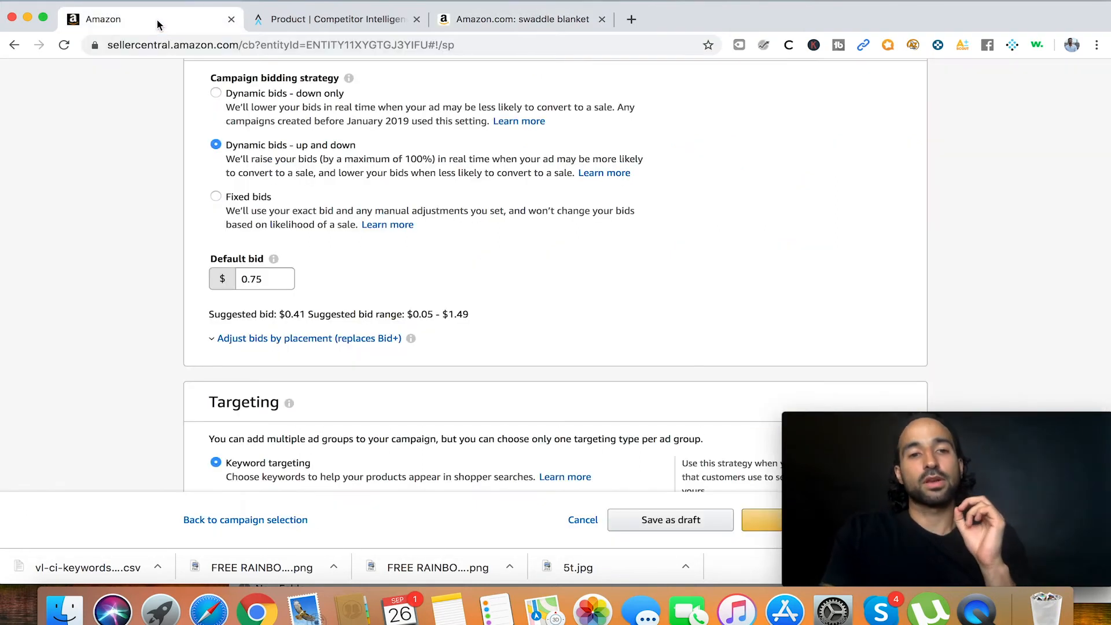
scroll(319, 334, "down", 3)
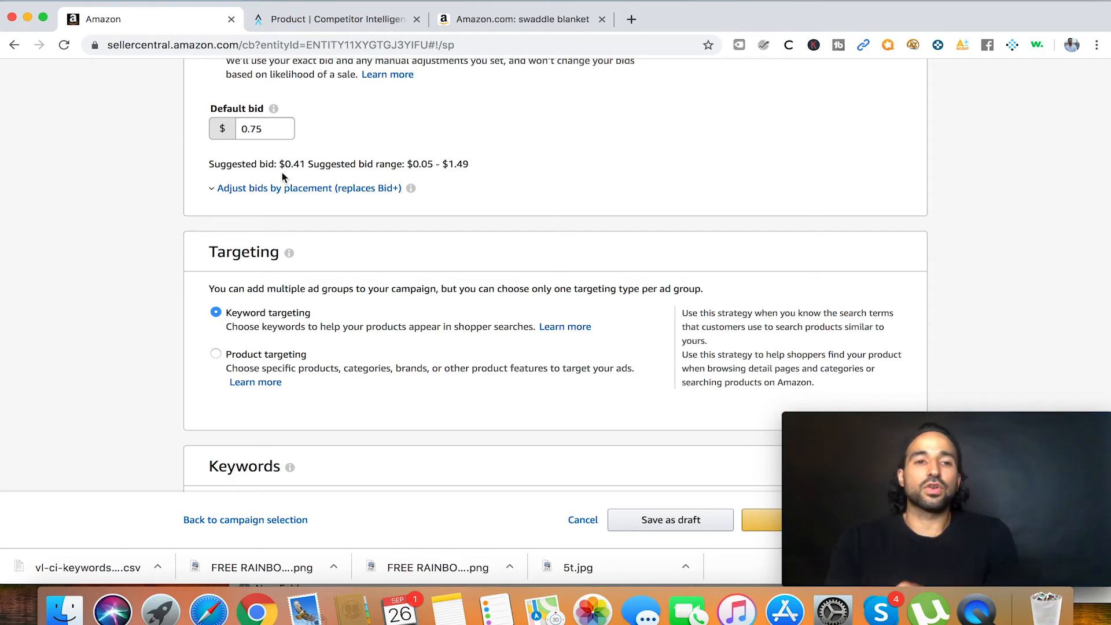
scroll(327, 255, "down", 2)
scroll(327, 254, "up", 15)
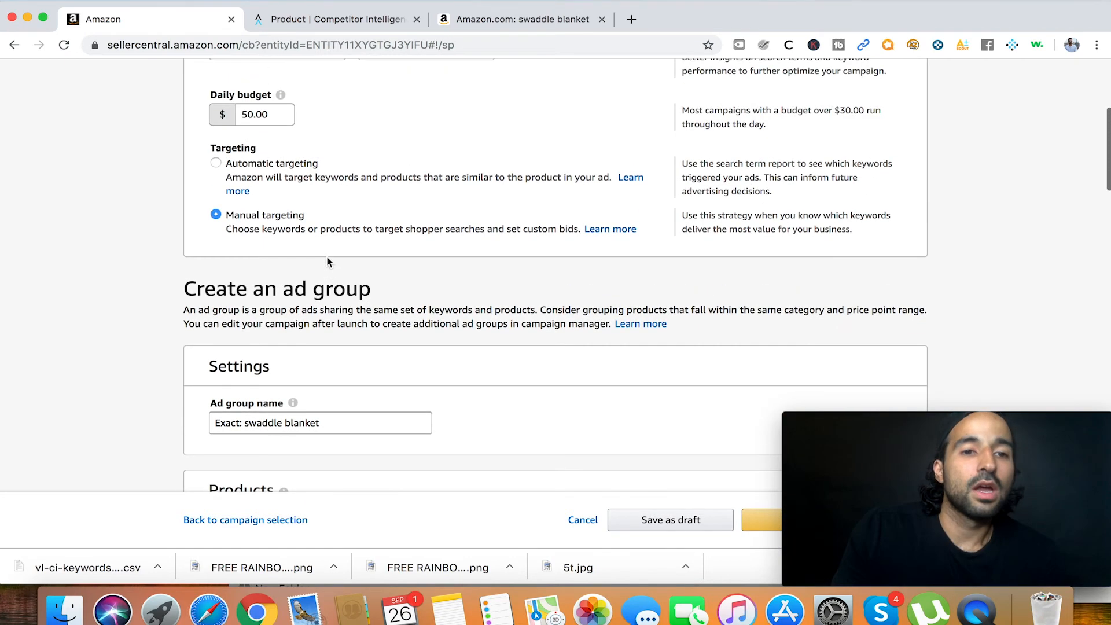
scroll(324, 260, "down", 10)
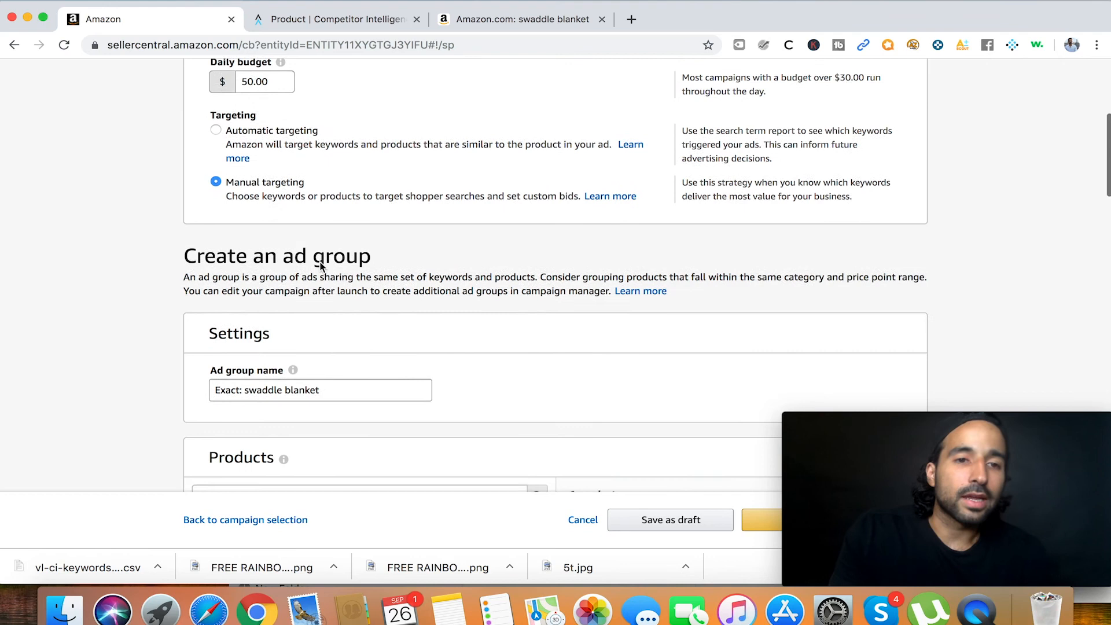
scroll(320, 262, "down", 10)
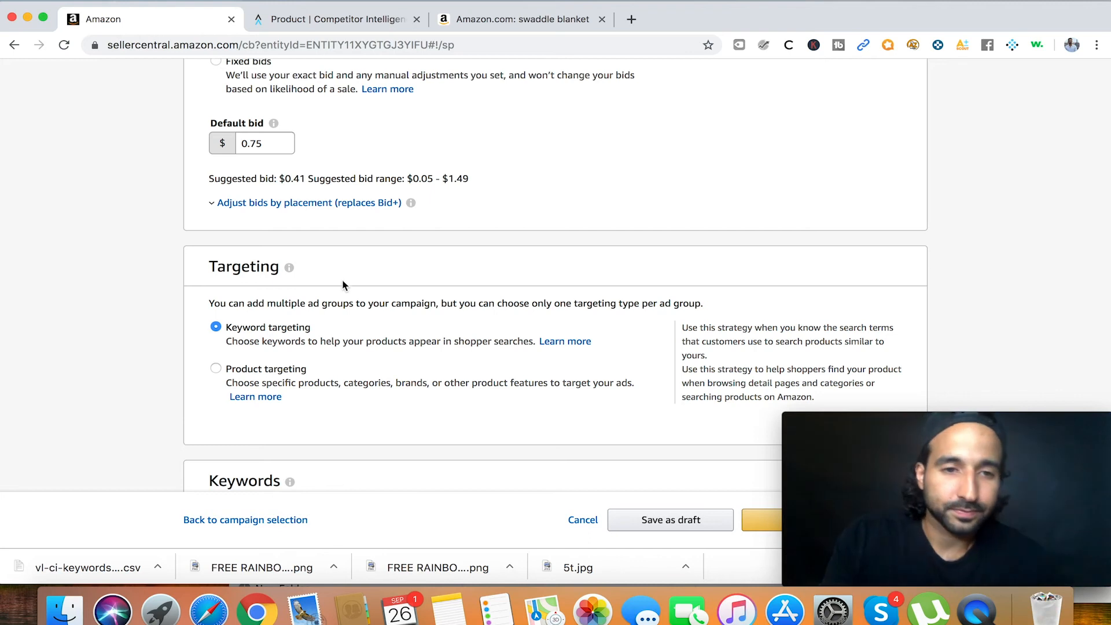
Step: Add "swaddle blanket" to the campaign as a manually entered keyword with the Exact match type
scroll(434, 376, "down", 3)
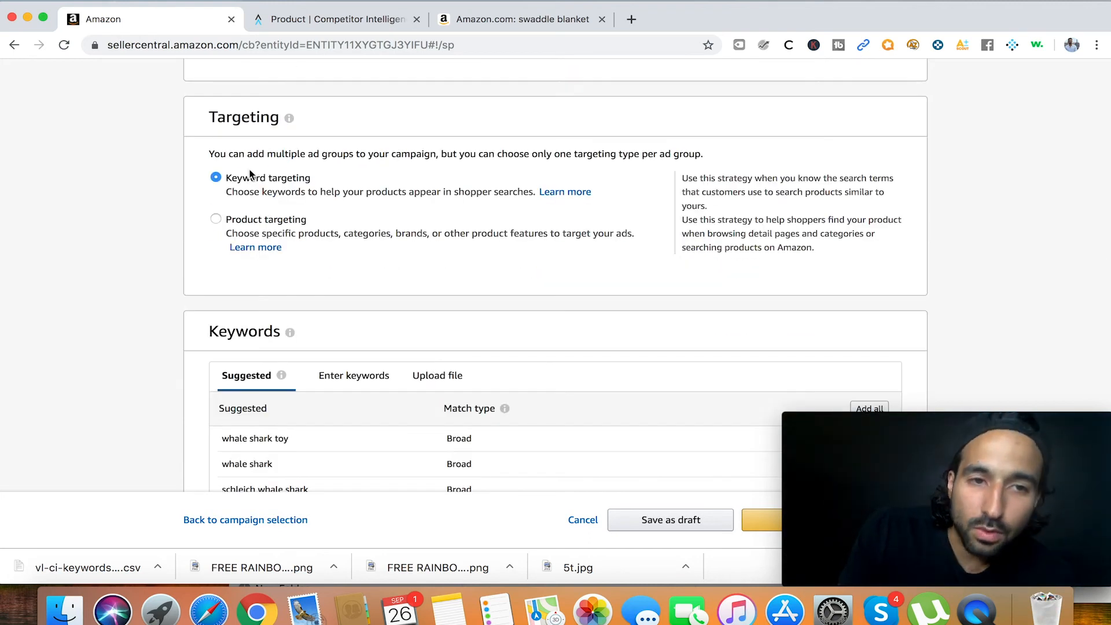
left_click(354, 375)
scroll(364, 385, "down", 2)
left_click(312, 360)
left_click(271, 393)
left_click(282, 406)
type("swaddle blanket")
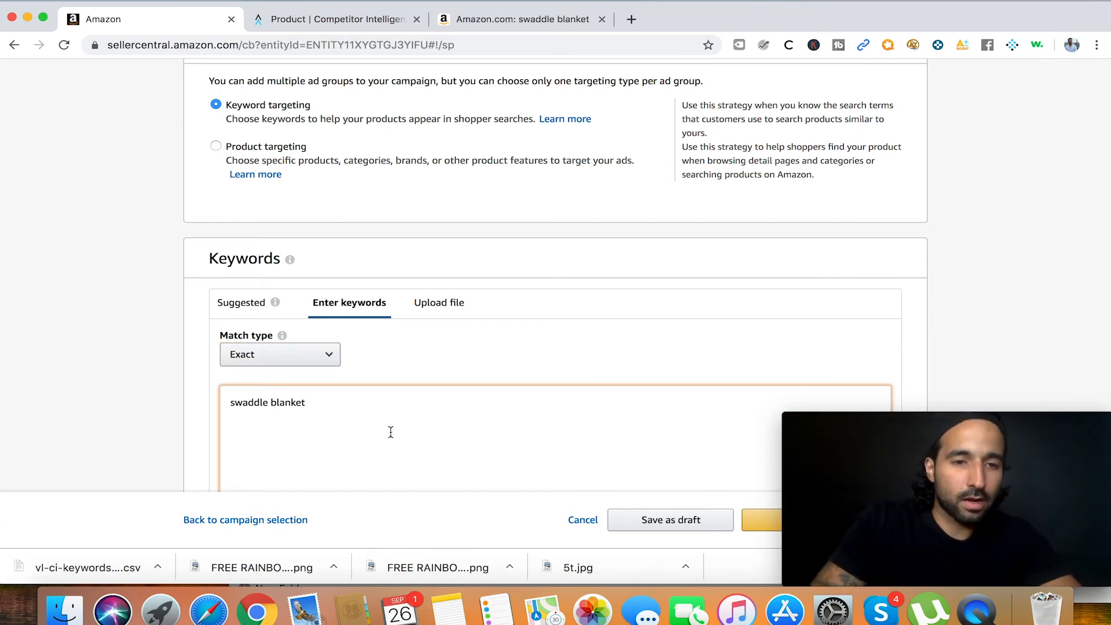
scroll(391, 432, "down", 7)
left_click(846, 210)
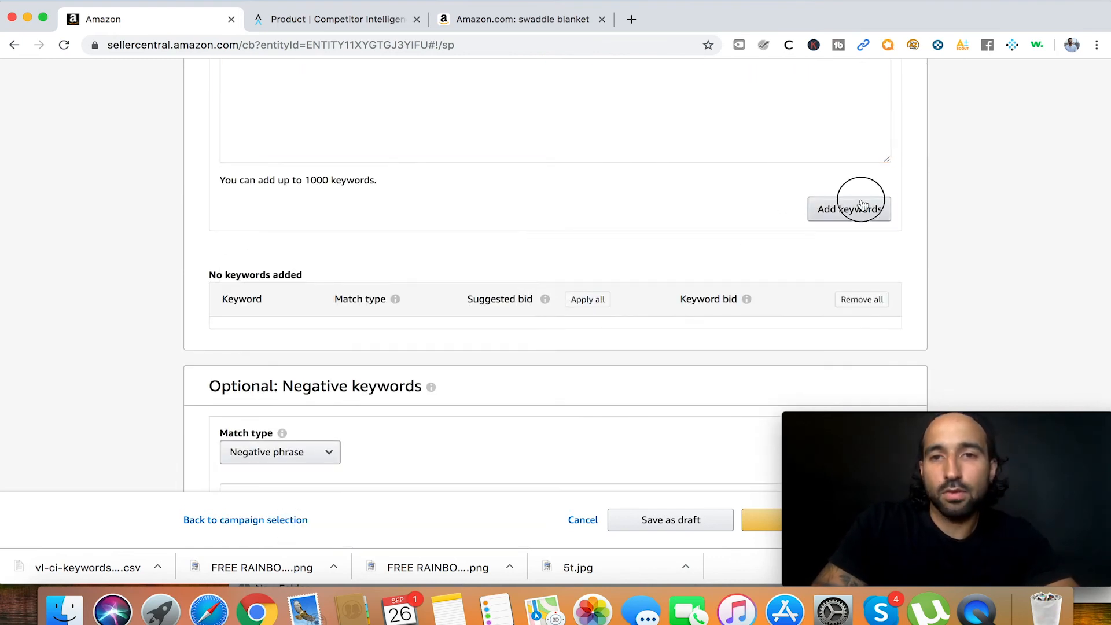
Step: Set the bid for the exact-match keyword "swaddle blanket" to $1.45
scroll(689, 255, "down", 2)
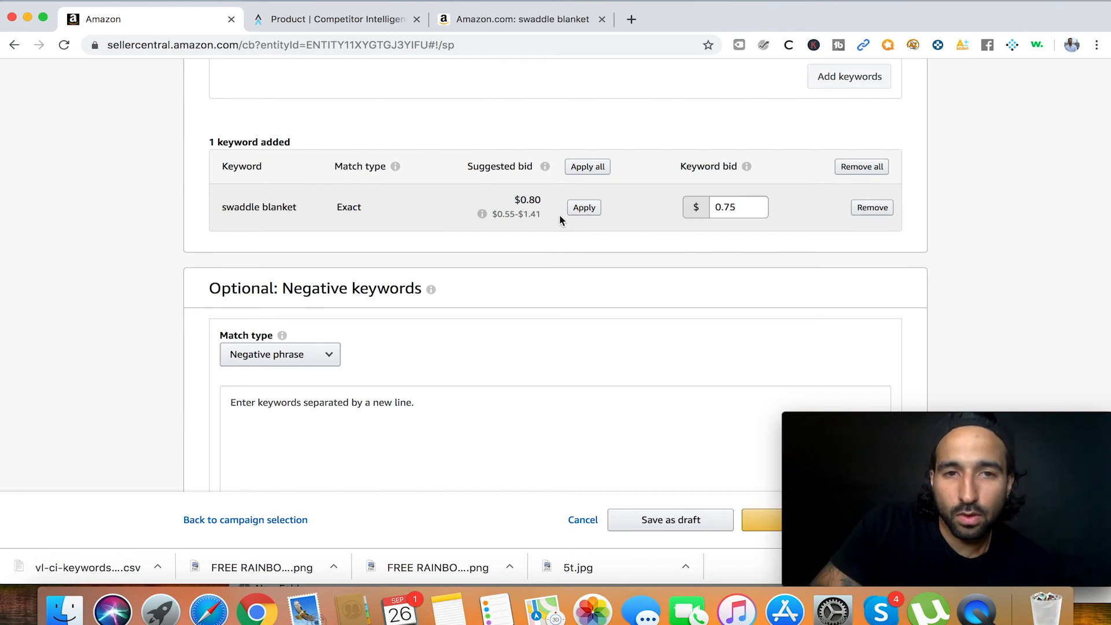
double_click(738, 206)
type("1.45")
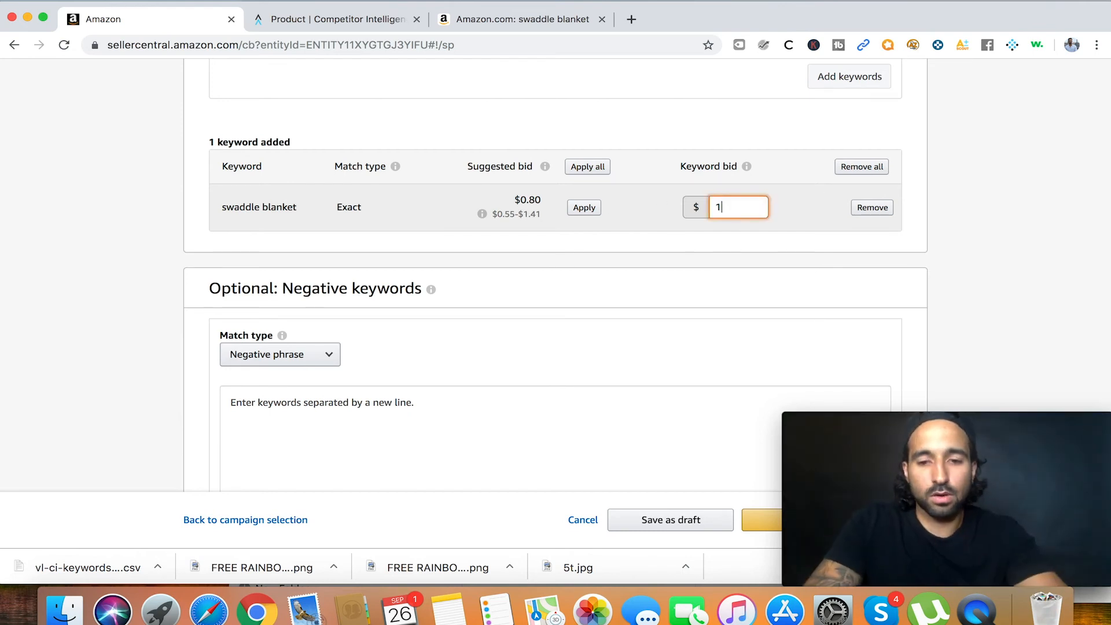
scroll(803, 320, "down", 2)
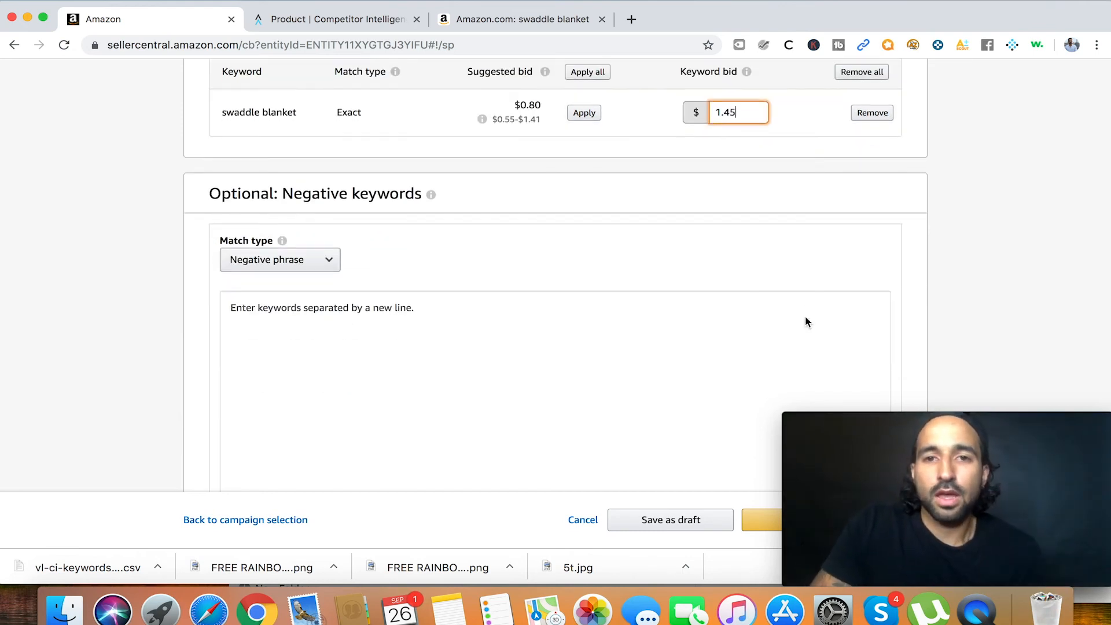
left_click(972, 210)
scroll(733, 333, "down", 1)
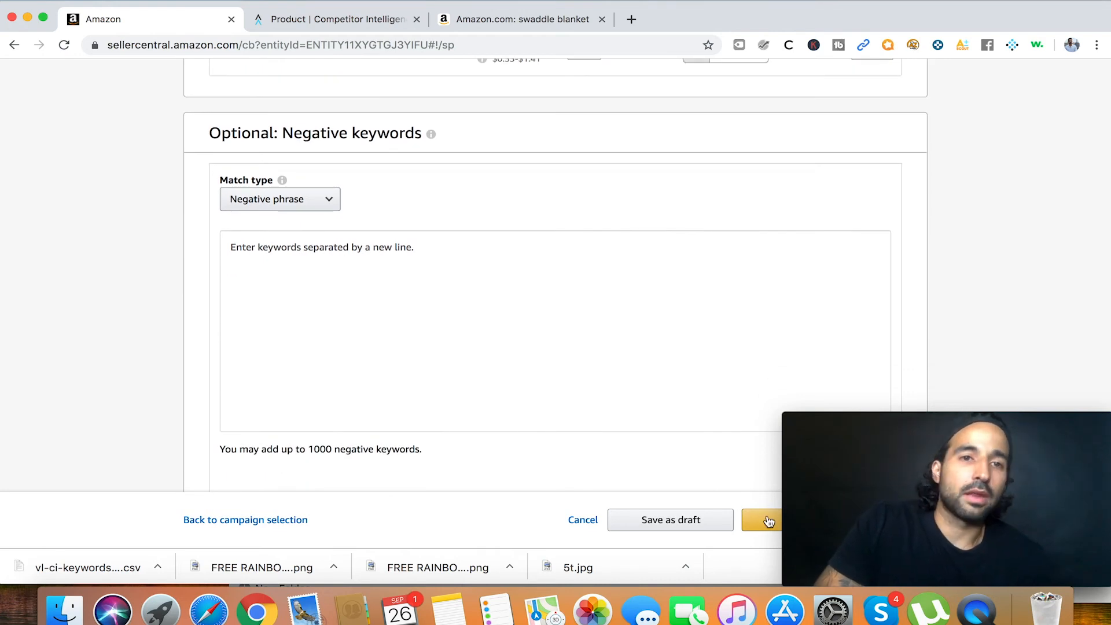
Step: Check the competitor keywords in Viral Launch, and review the campaign's name, budget and added keyword in Seller Central
left_click(379, 21)
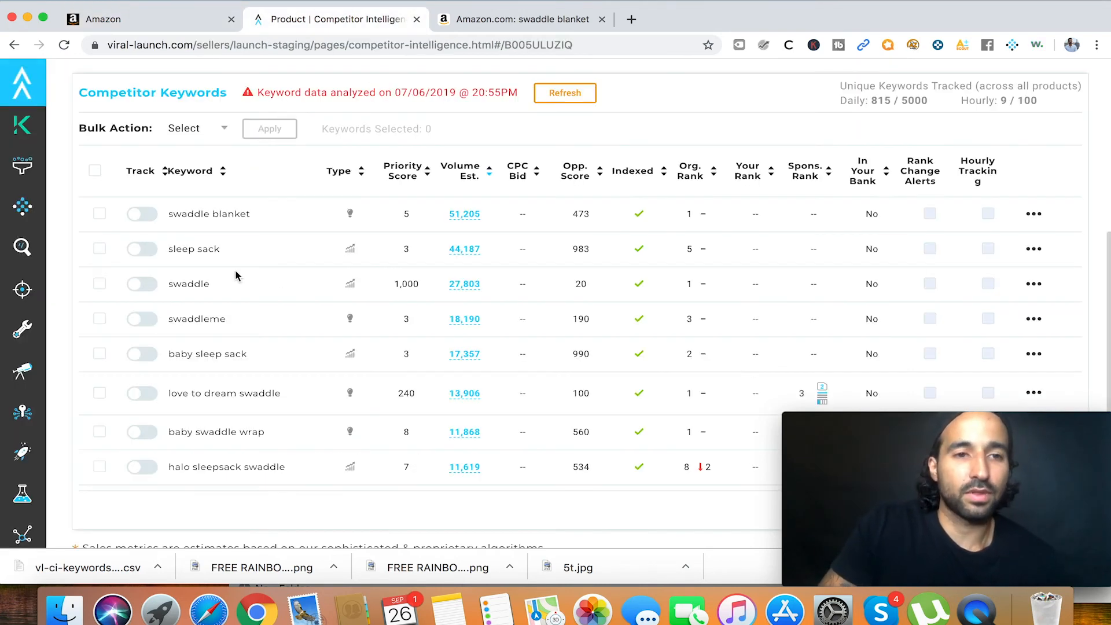
left_click(157, 27)
scroll(324, 188, "up", 15)
scroll(323, 187, "up", 5)
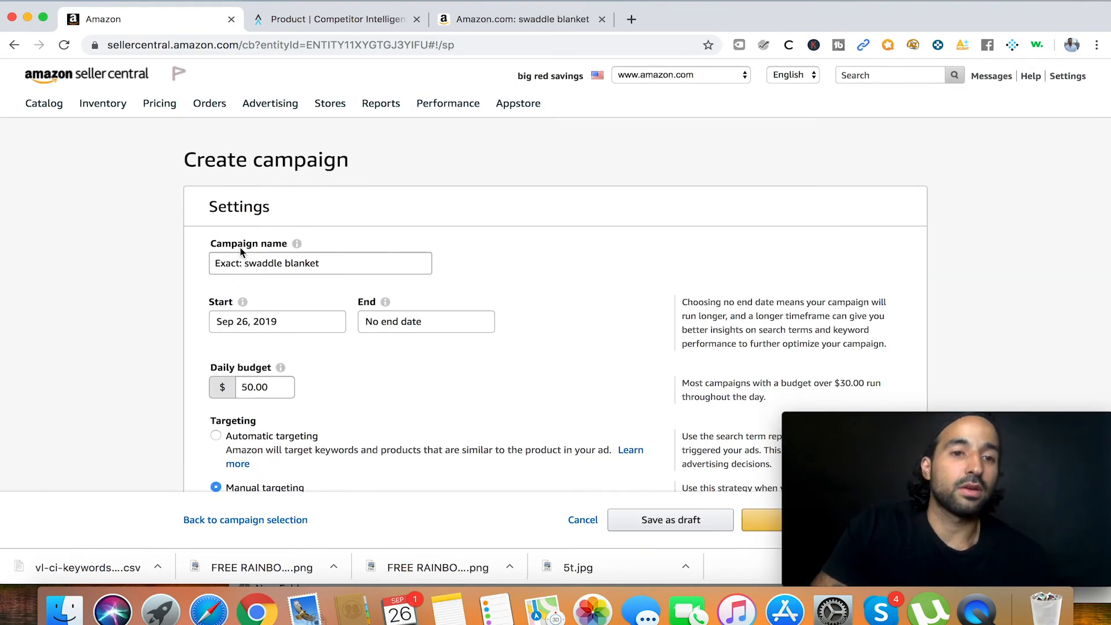
scroll(465, 303, "down", 20)
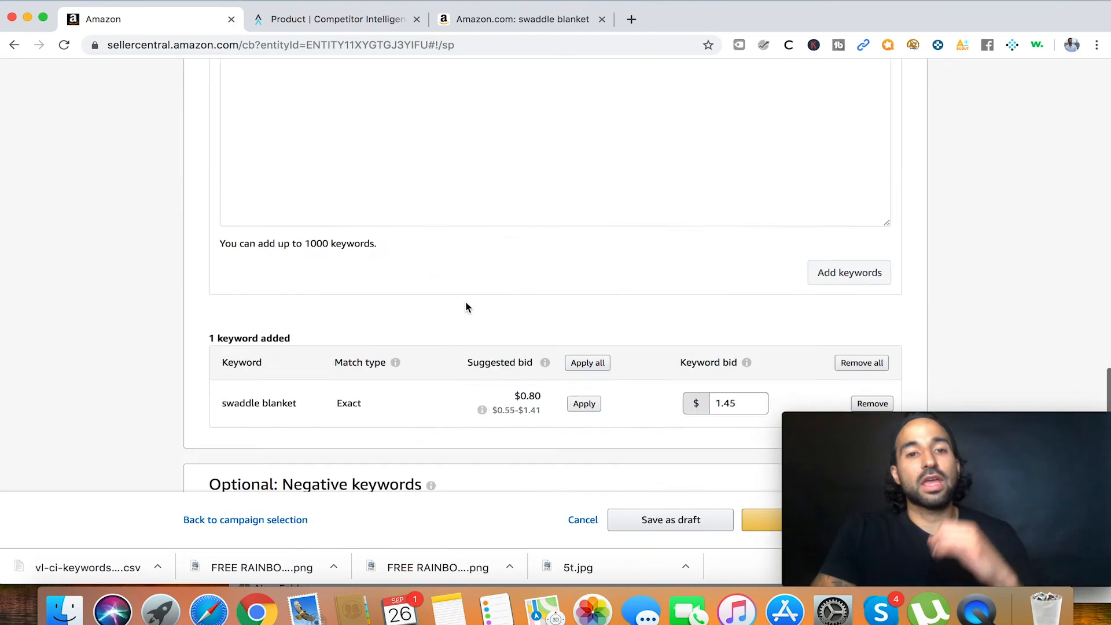
scroll(466, 304, "up", 12)
scroll(465, 301, "up", 10)
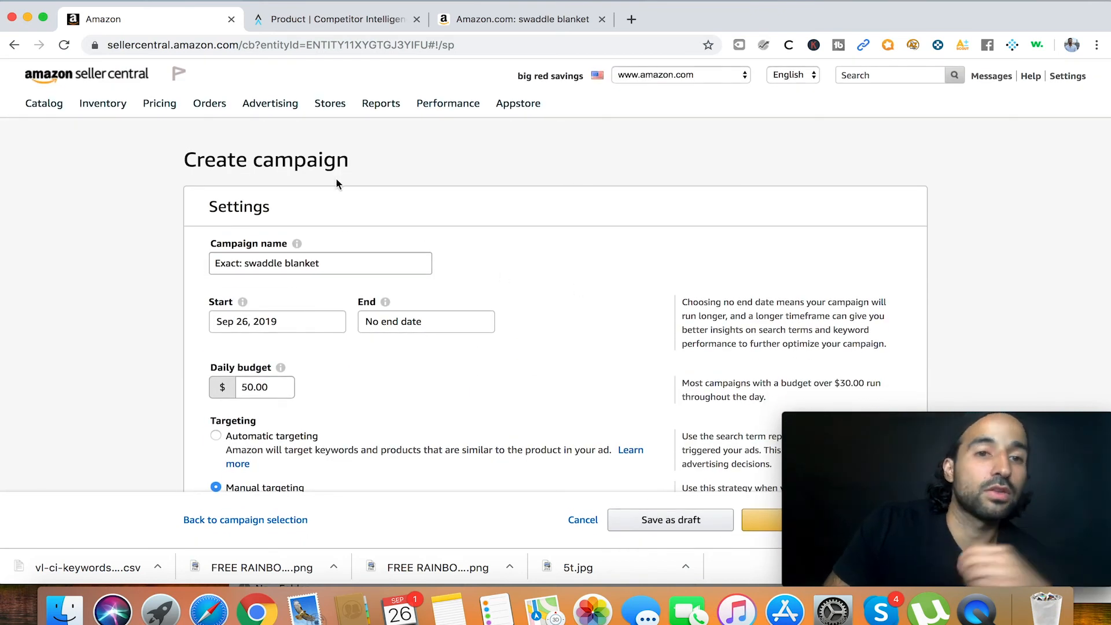
Step: Look up further competitor keywords in Viral Launch and inspect the Exact keyword entry section of the Seller Central campaign
left_click(338, 19)
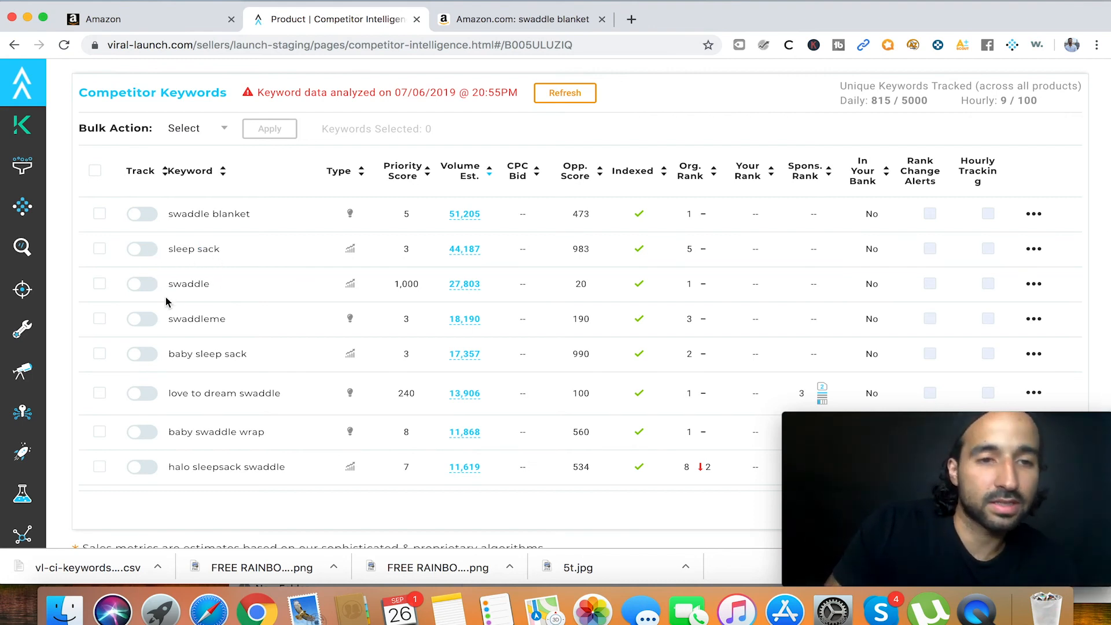
left_click(164, 38)
left_click(146, 24)
scroll(255, 370, "down", 15)
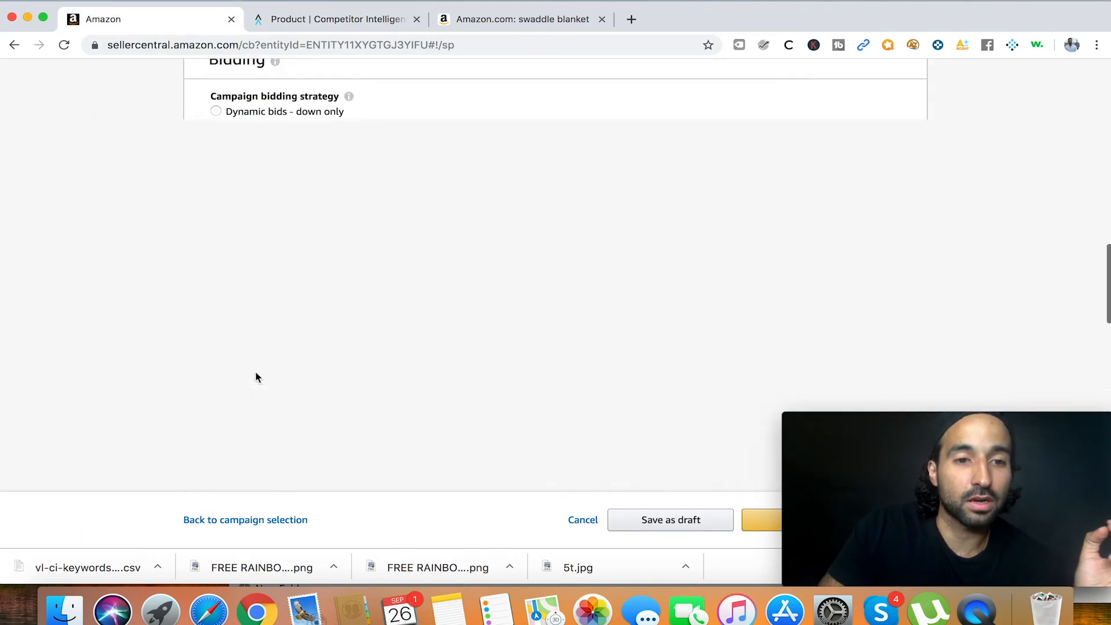
scroll(255, 370, "down", 1)
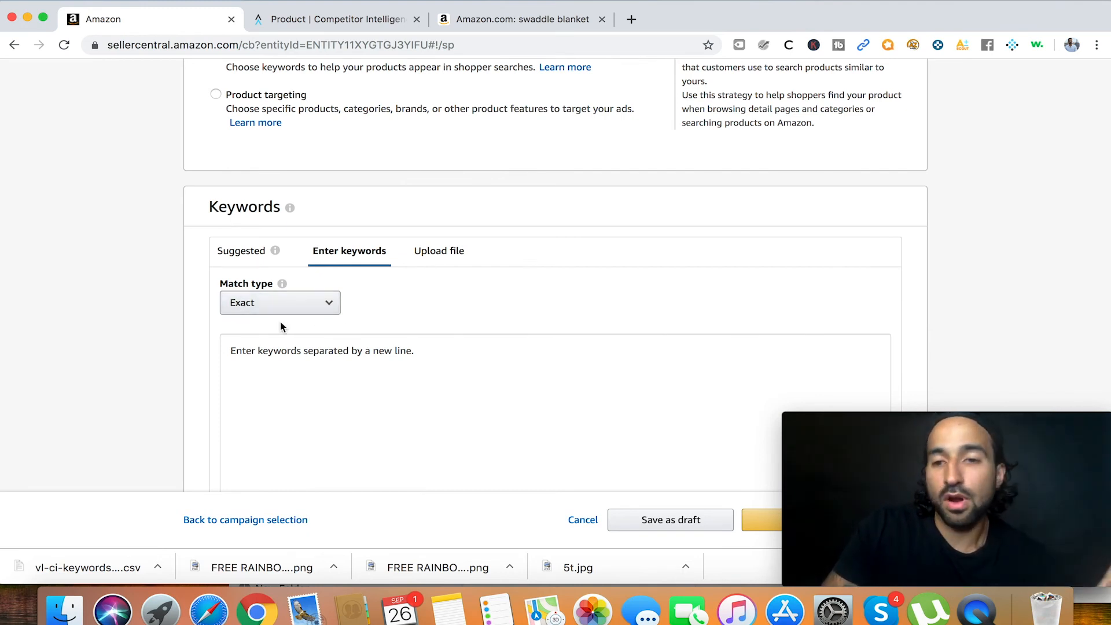
scroll(307, 364, "down", 3)
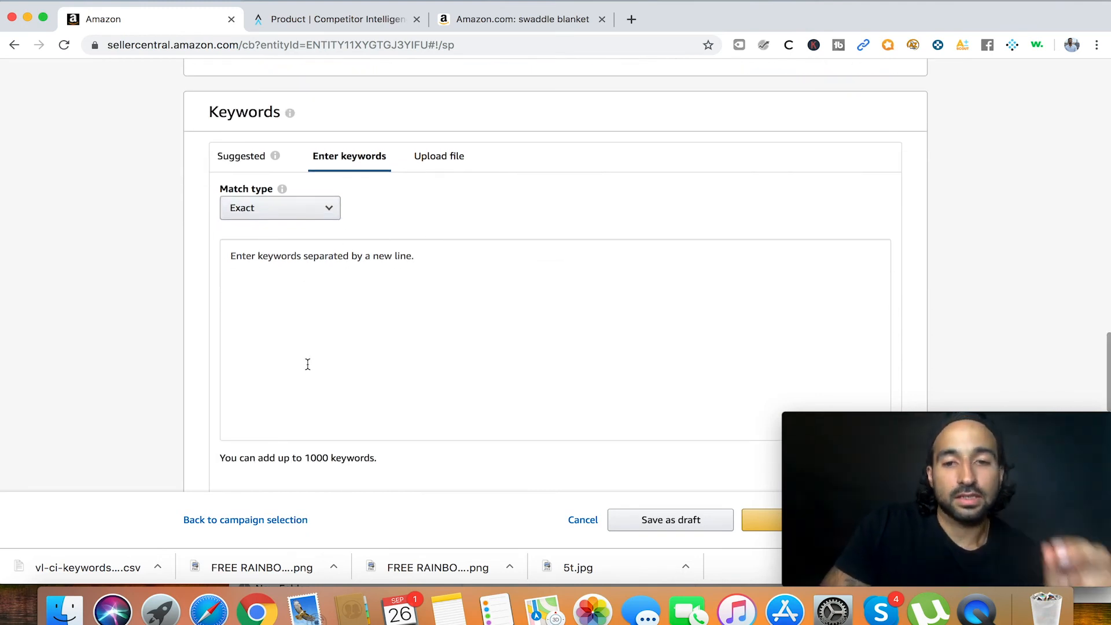
Step: Revisit the competitor keyword list in Viral Launch, and return to the campaign name and general settings in Seller Central
left_click(346, 20)
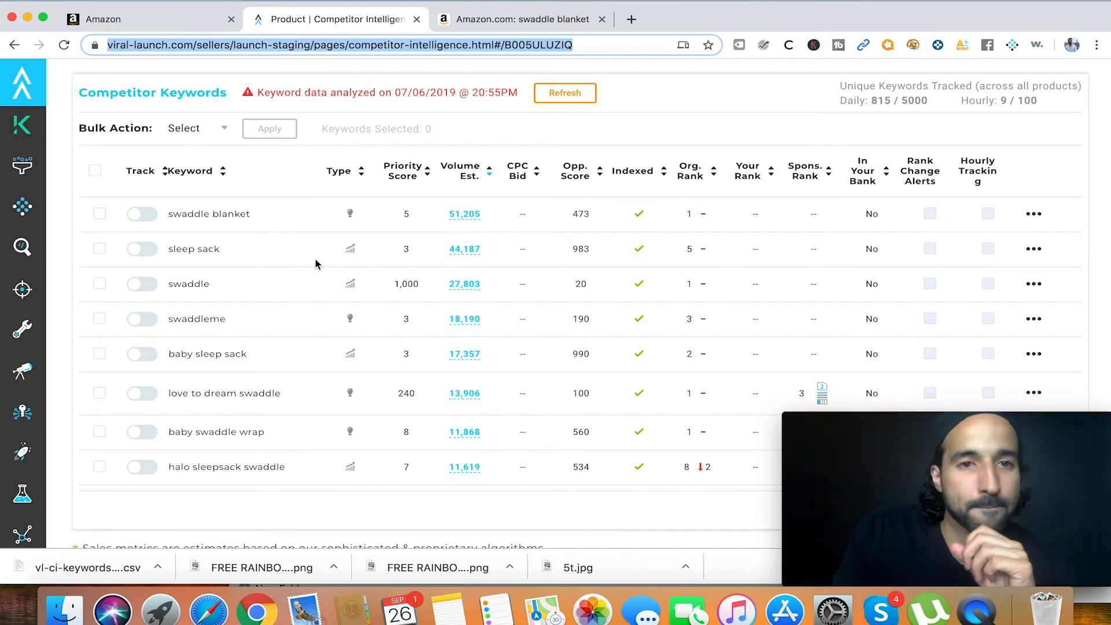
left_click(161, 28)
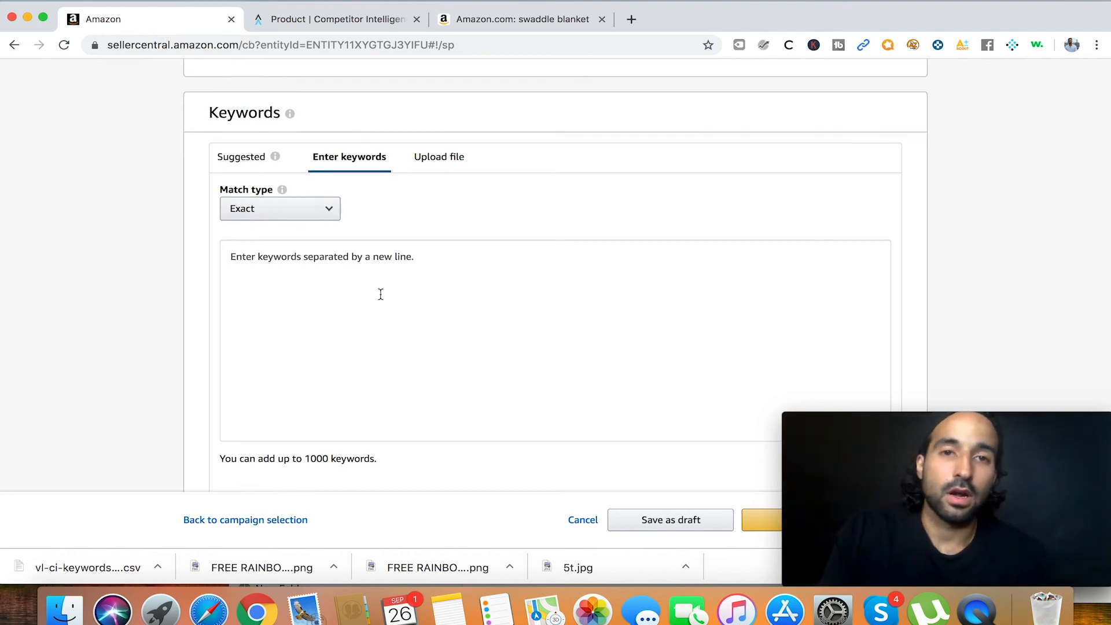
scroll(380, 294, "up", 20)
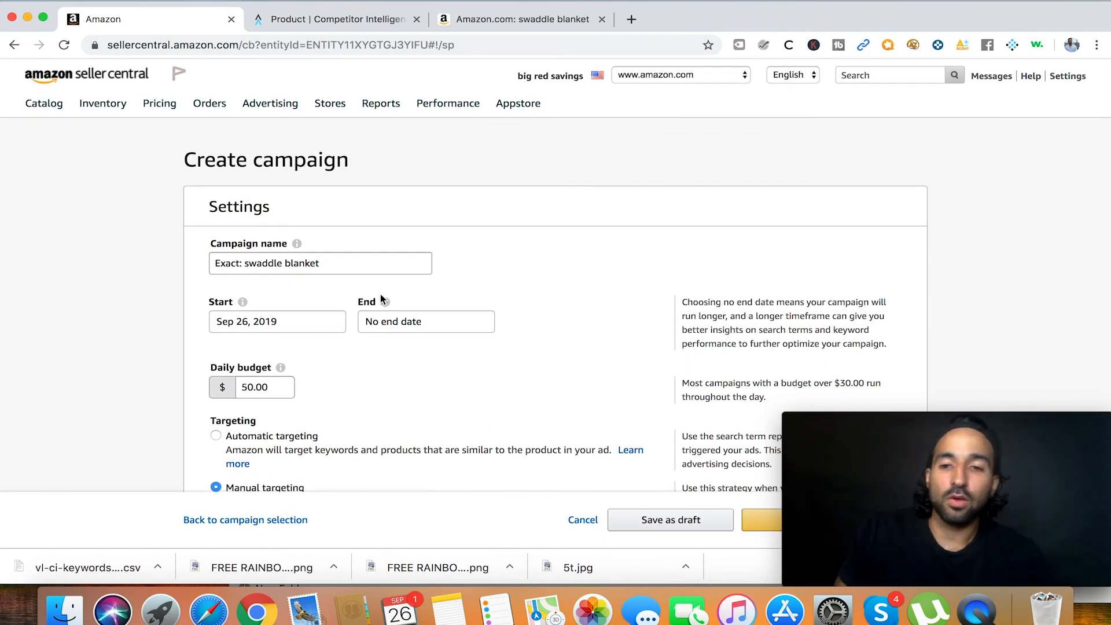